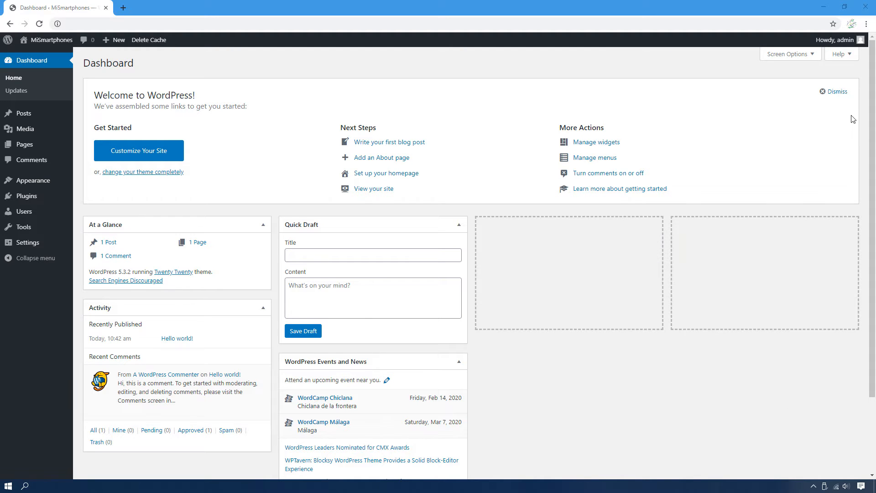
left_click_drag(874, 142, 875, 247)
scroll(332, 68, "up", 2)
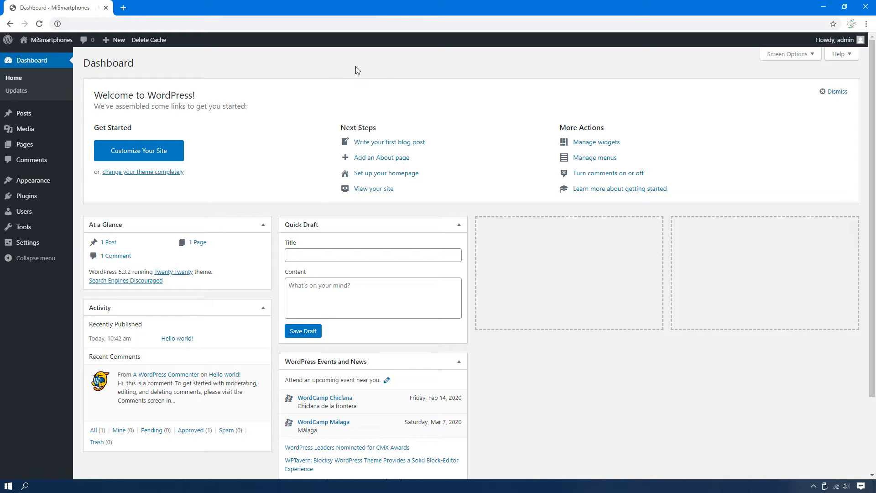
Open the live MiSmartphones site in a new browser tab, review its front page from header to footer, and close it.
mouse_move(76, 56)
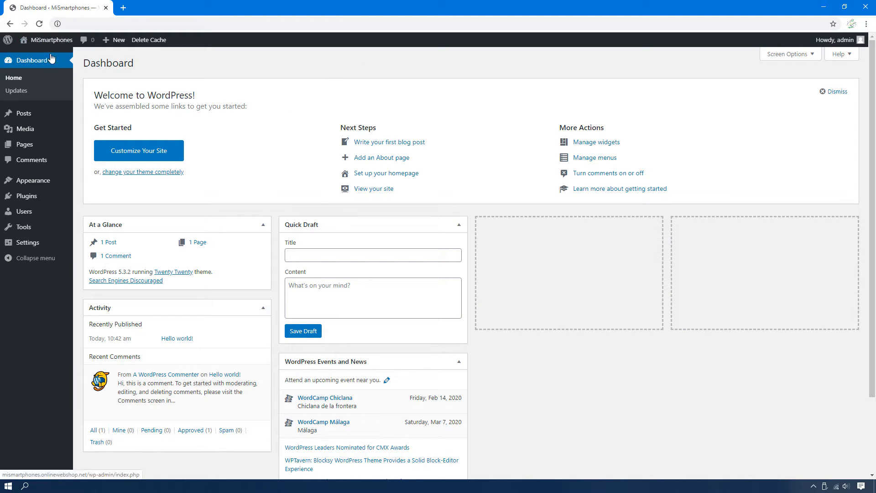
right_click(40, 56)
left_click(52, 62)
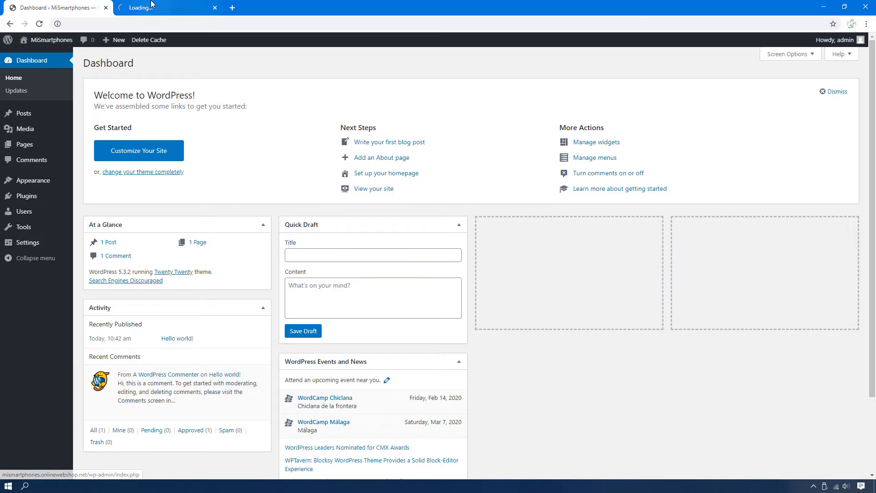
left_click(152, 5)
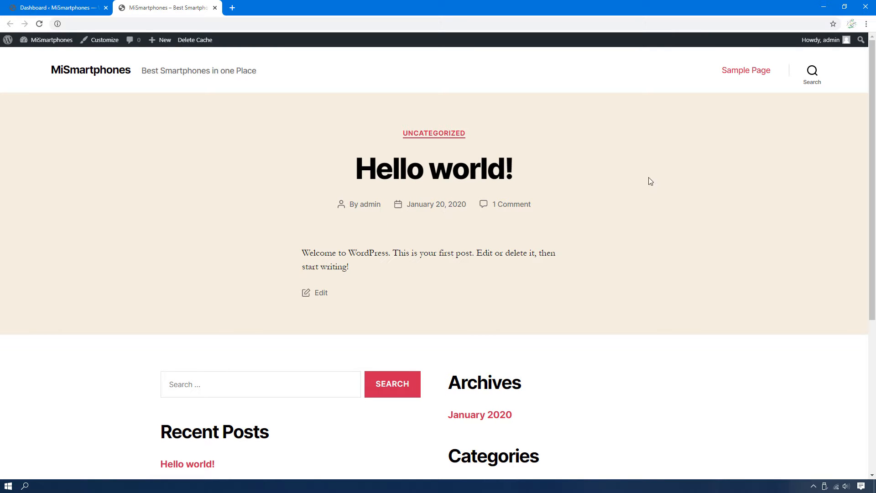
scroll(866, 309, "down", 5)
left_click_drag(870, 250, 870, 106)
left_click_drag(872, 109, 875, 224)
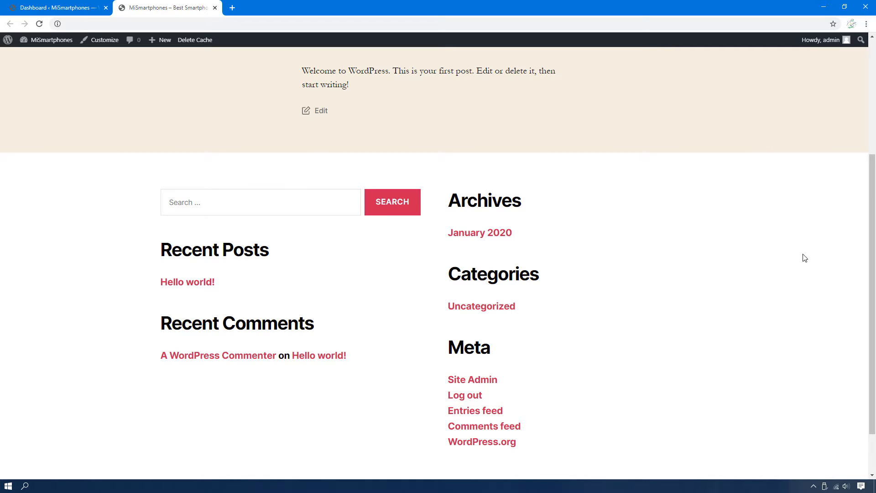
left_click_drag(875, 257, 871, 116)
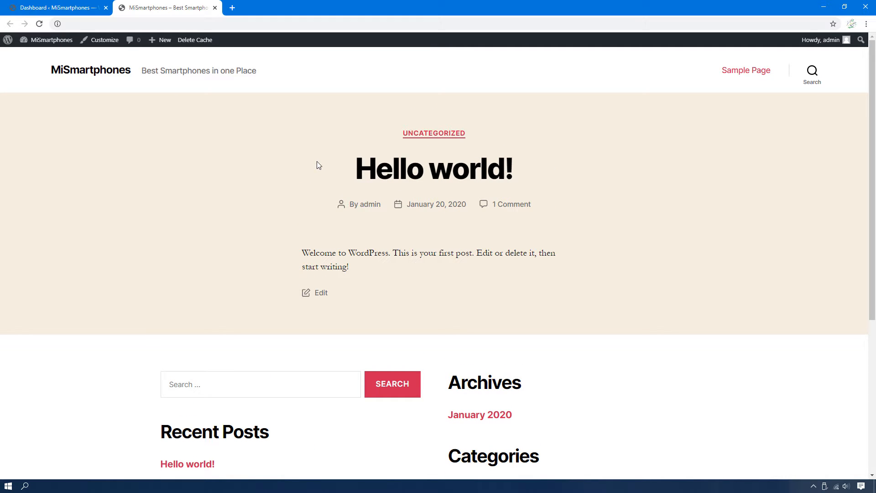
left_click(215, 8)
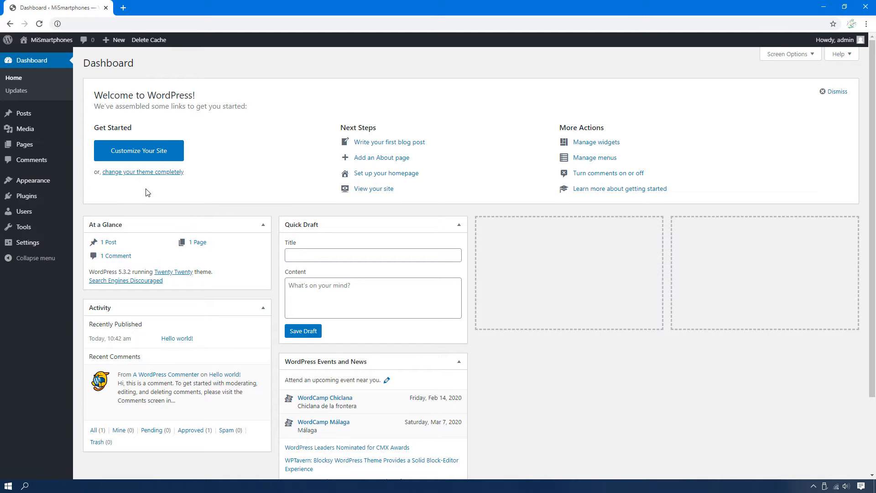
Go to the site's installed themes and start adding a new theme.
left_click(93, 180)
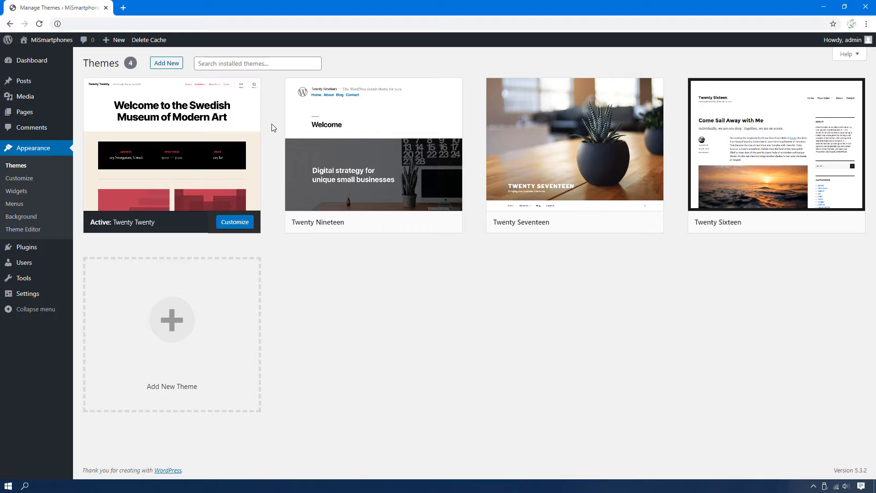
mouse_move(156, 223)
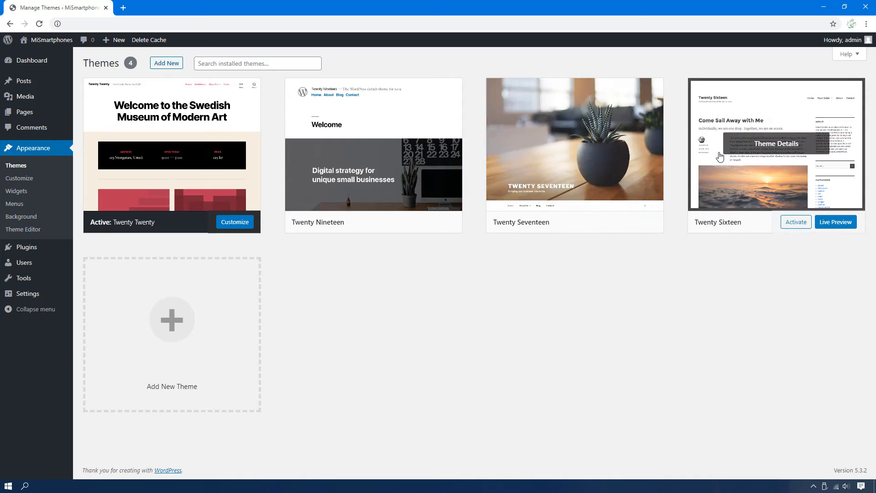
mouse_move(368, 169)
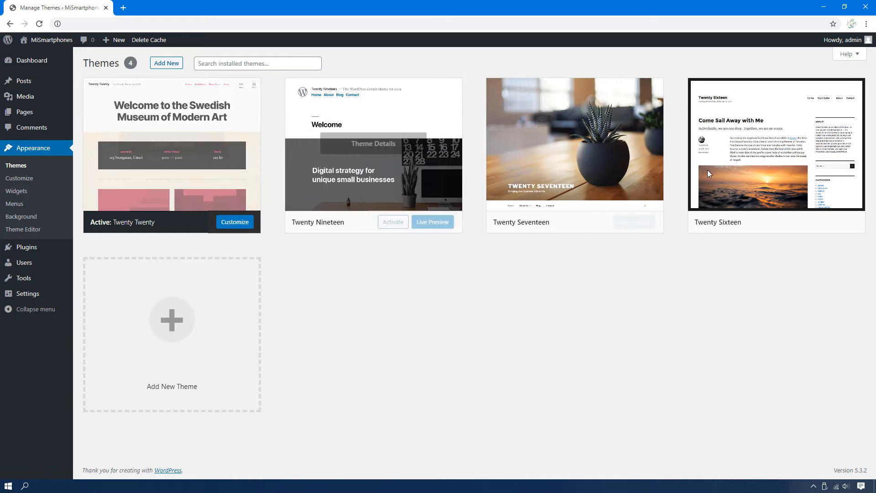
mouse_move(724, 173)
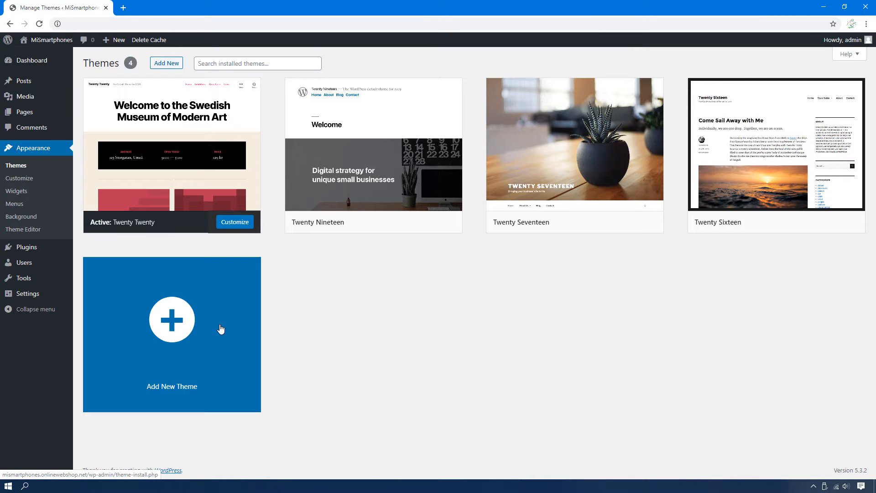
left_click(165, 325)
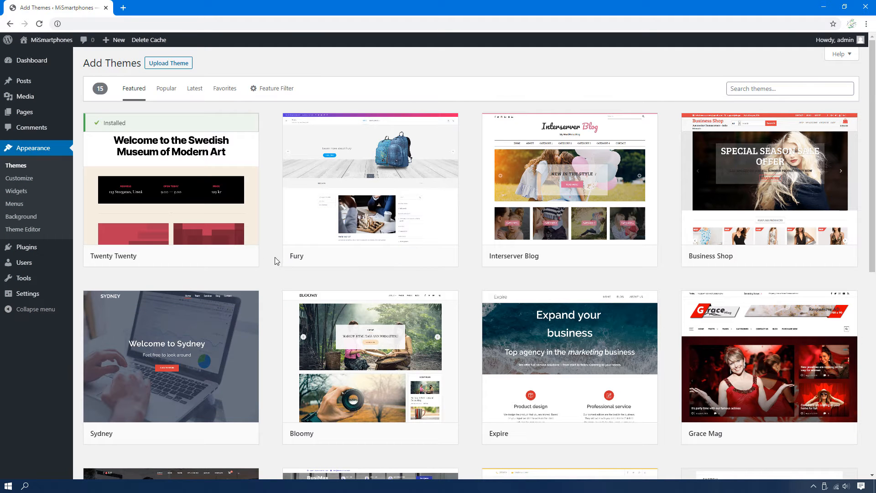
Browse the featured, popular and latest themes available for installation.
scroll(281, 285, "down", 8)
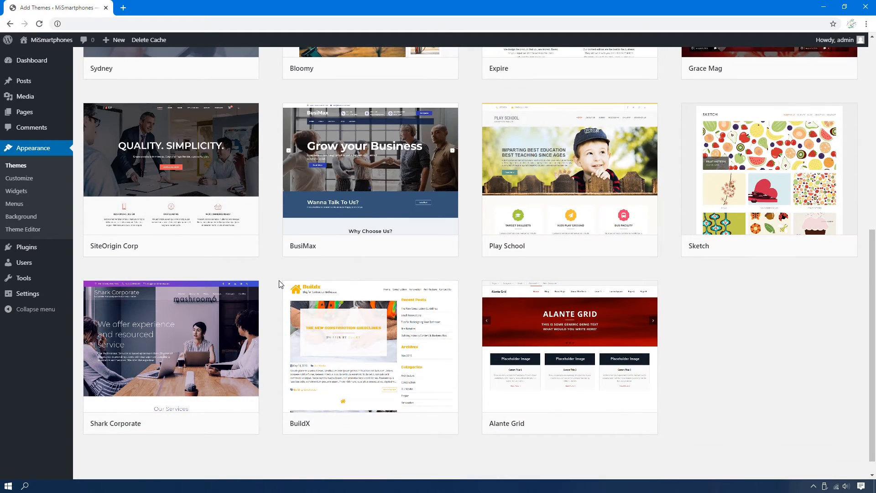
scroll(280, 284, "up", 8)
scroll(269, 274, "down", 6)
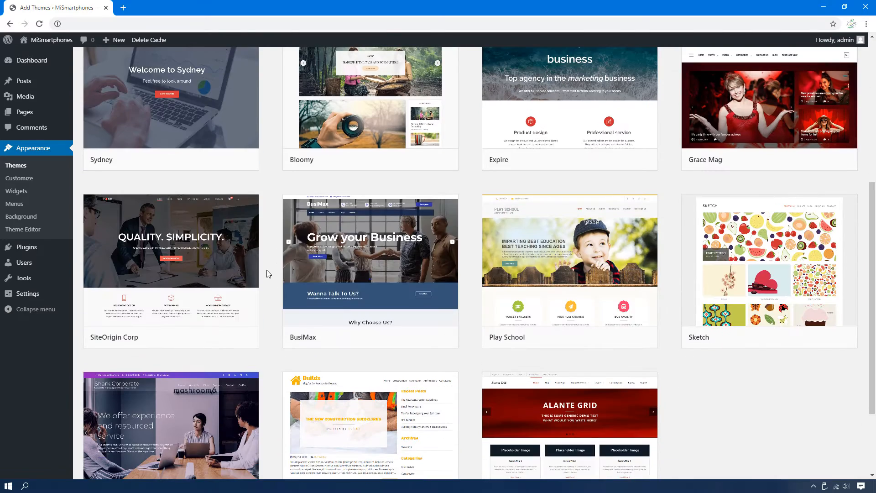
scroll(268, 274, "up", 6)
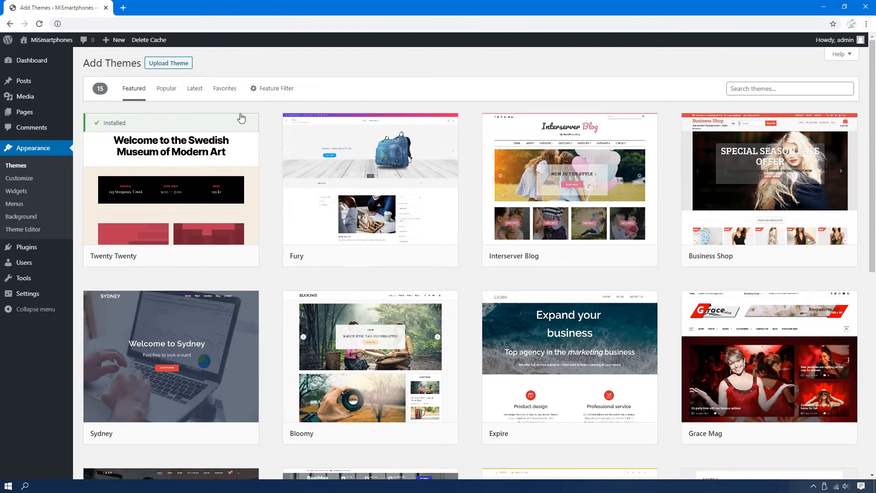
left_click(166, 90)
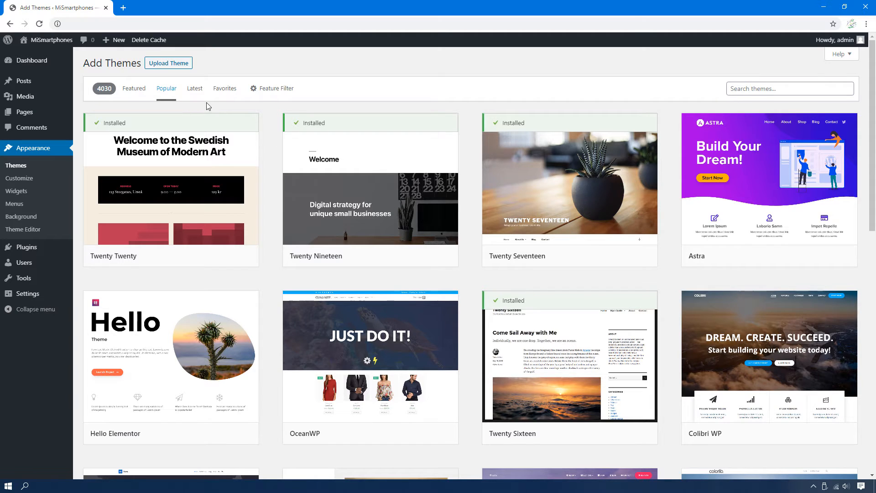
left_click(196, 91)
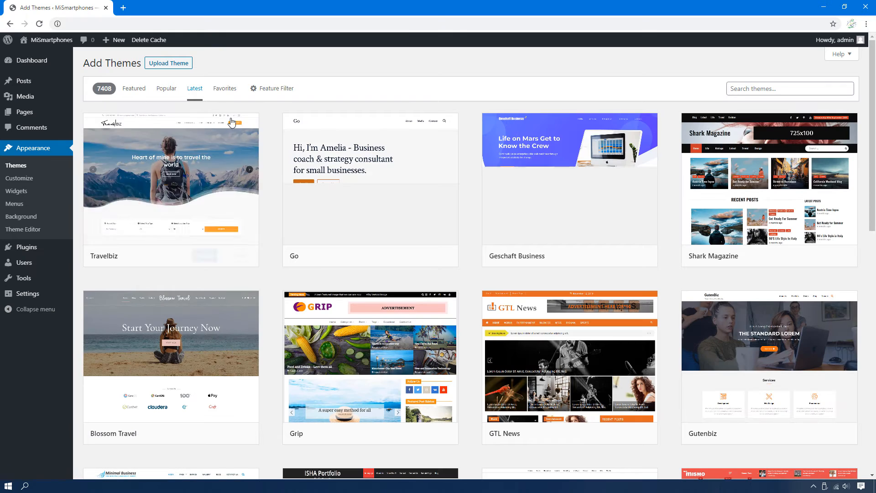
scroll(271, 287, "down", 5)
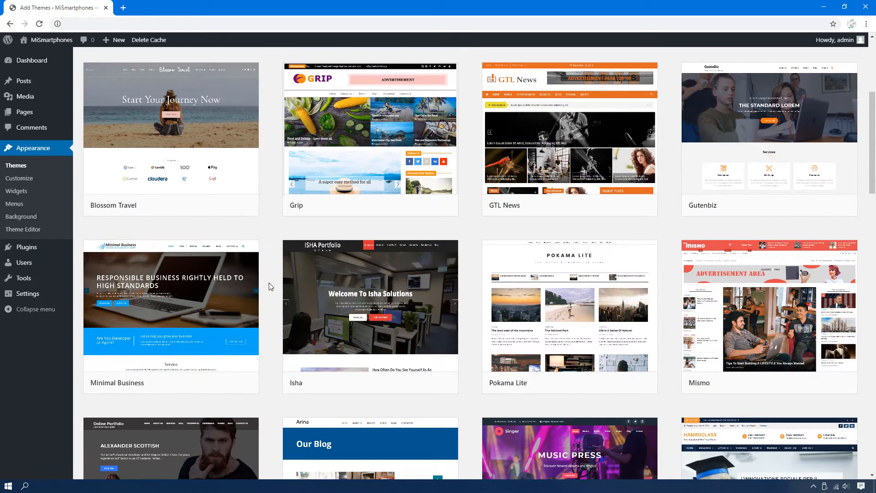
scroll(271, 287, "down", 4)
scroll(270, 287, "down", 6)
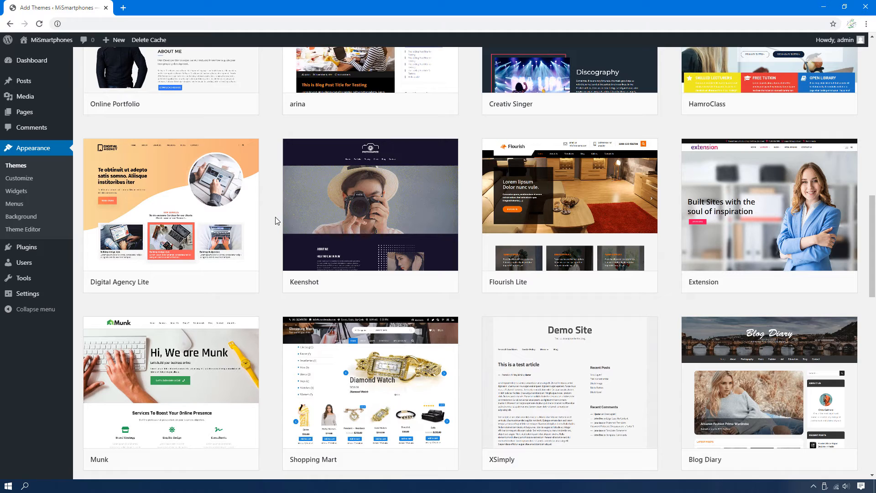
scroll(276, 221, "up", 15)
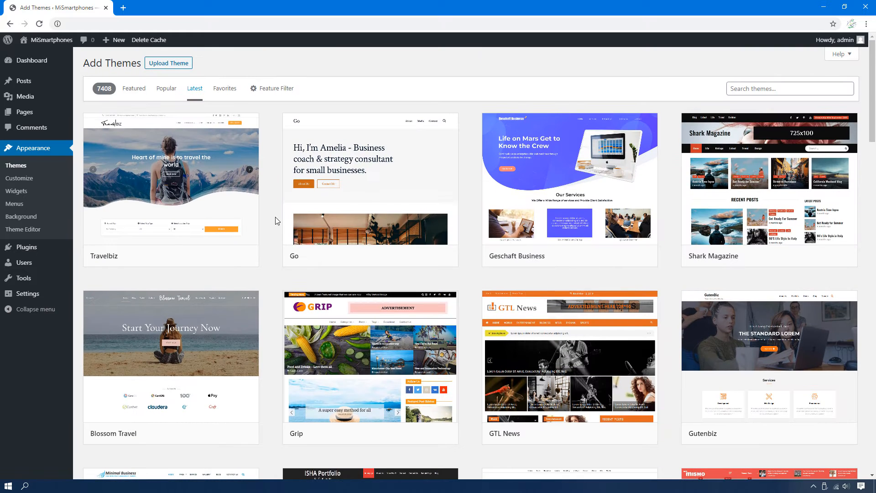
Search the theme directory for "Shop Isle", then install and activate that theme.
left_click(778, 87)
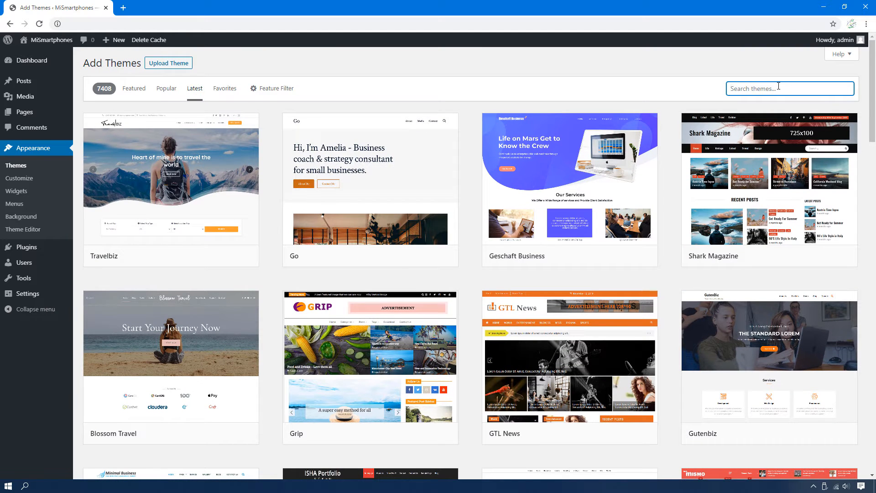
type("Shop Isle")
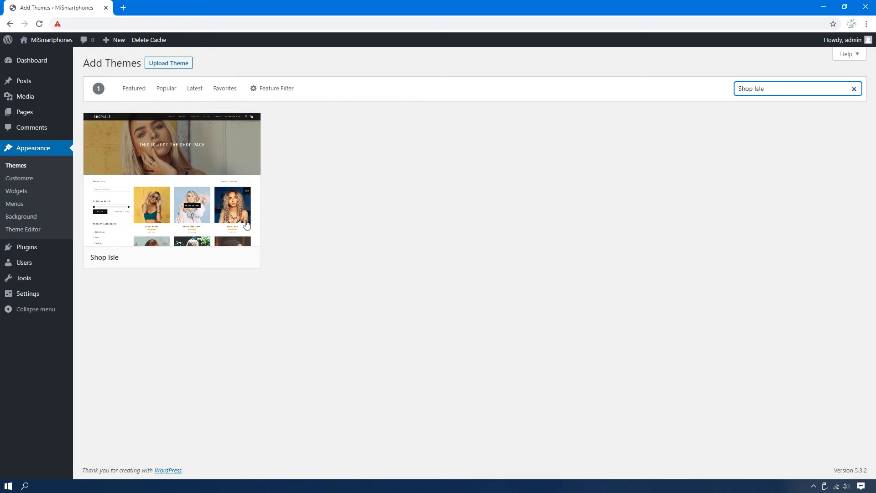
mouse_move(186, 178)
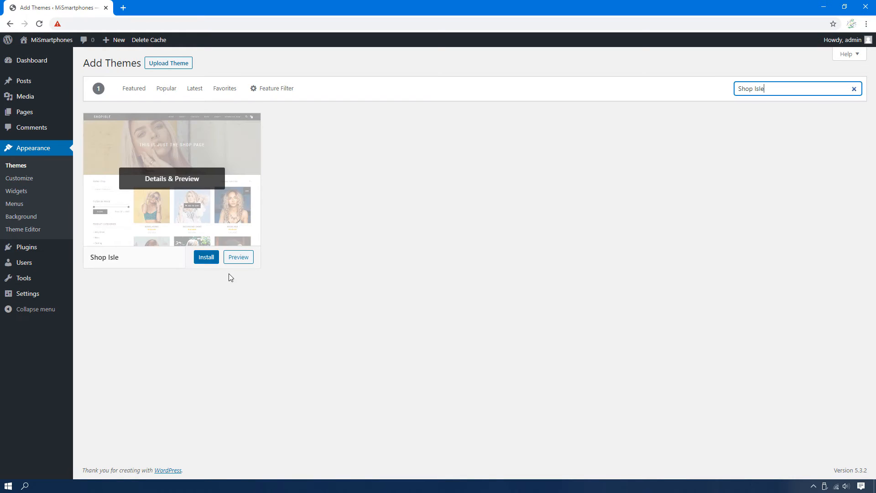
left_click(206, 257)
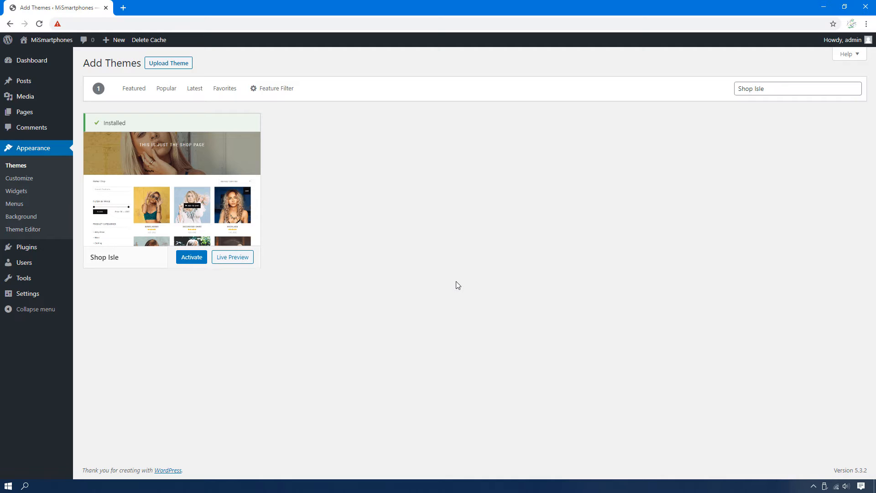
left_click(191, 257)
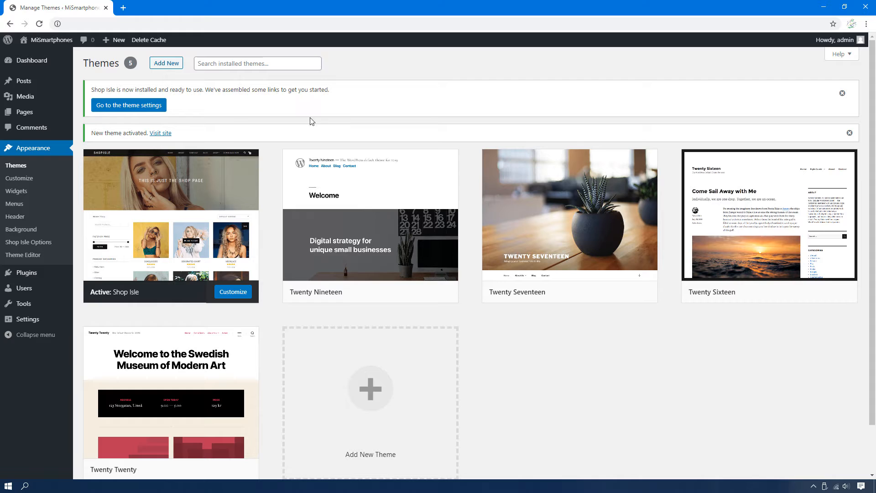
Open the Shop Isle theme settings and review the plugins listed under Useful Plugins.
left_click(140, 109)
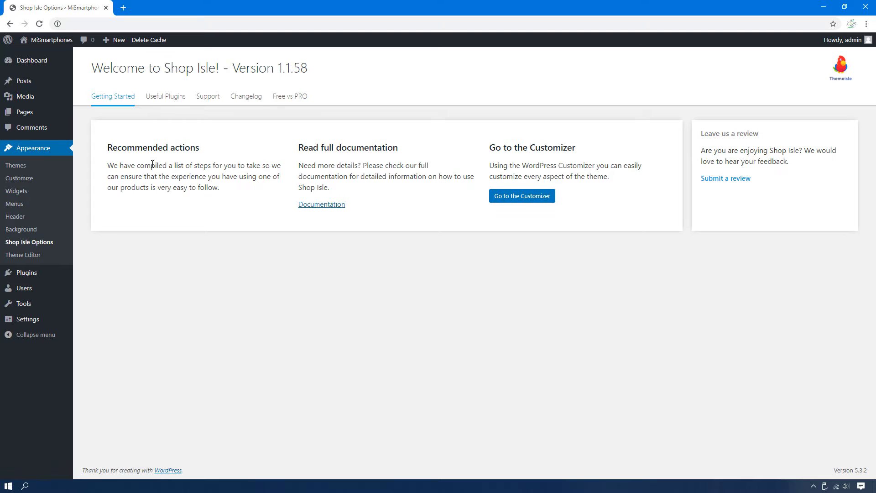
left_click(155, 103)
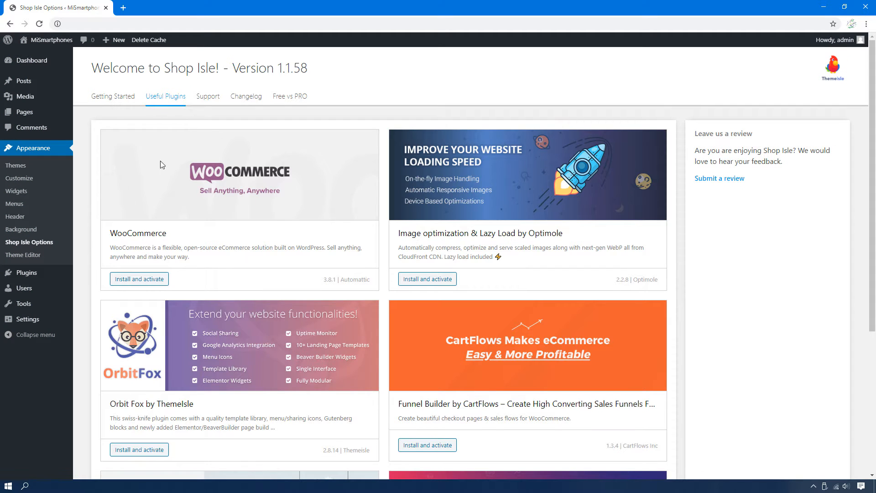
scroll(454, 325, "down", 5)
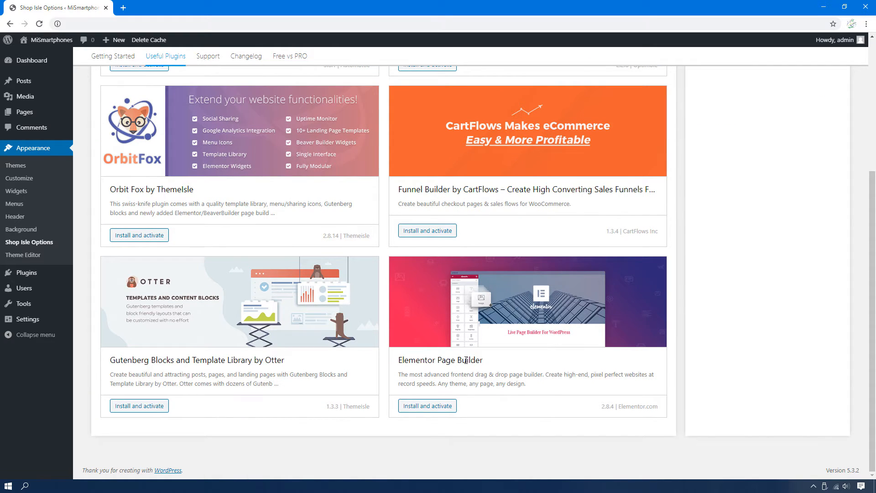
scroll(465, 361, "up", 5)
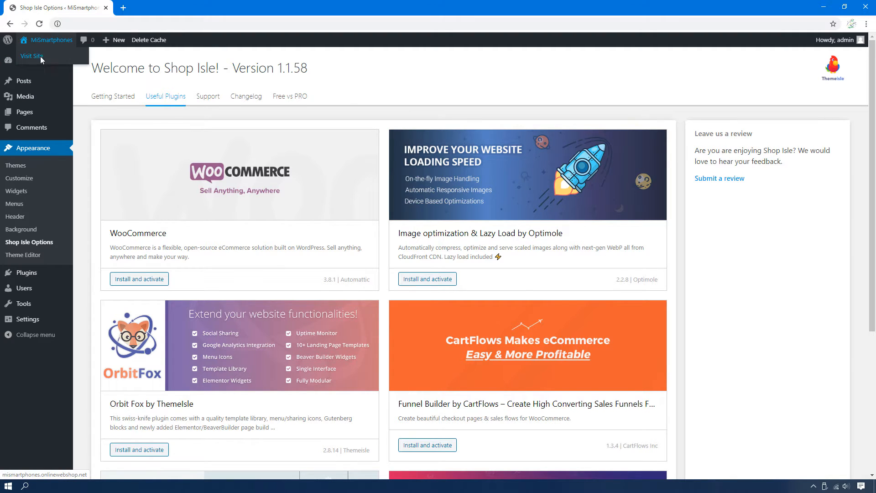
Open the live site in a new browser tab, examine its front page with the Shop Isle theme, and close it.
right_click(40, 56)
left_click(61, 63)
left_click(137, 8)
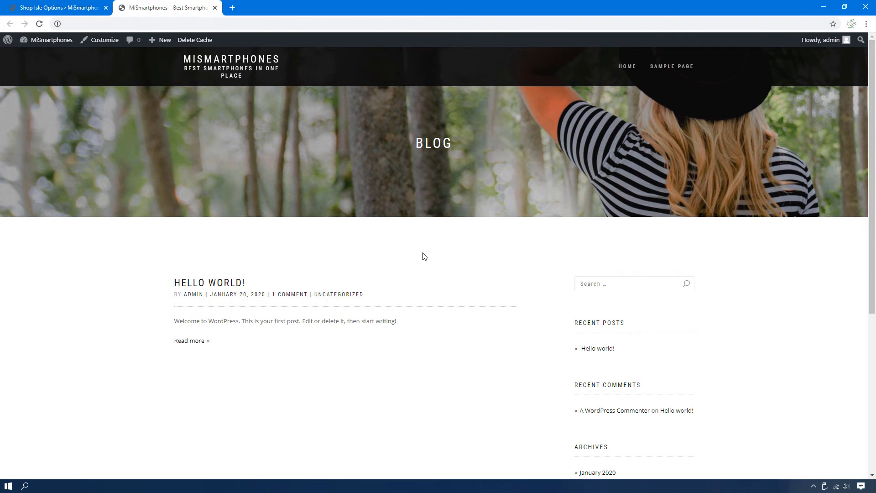
left_click_drag(874, 206, 837, 144)
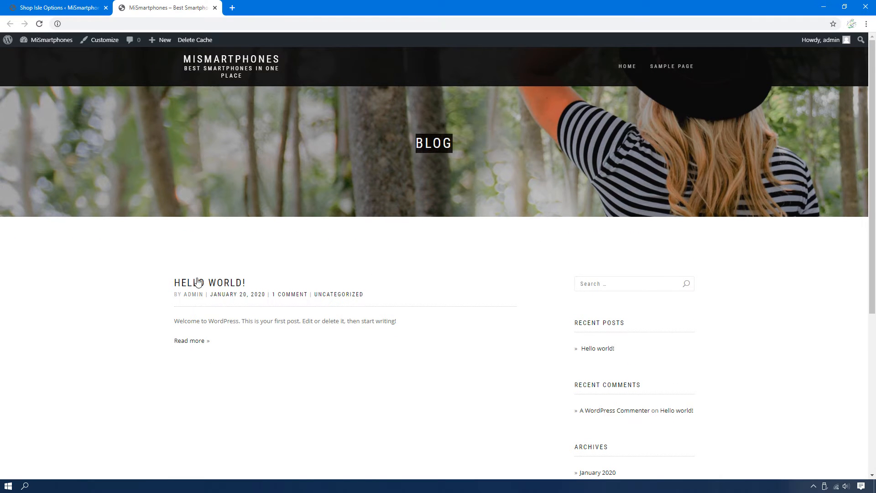
scroll(200, 283, "down", 5)
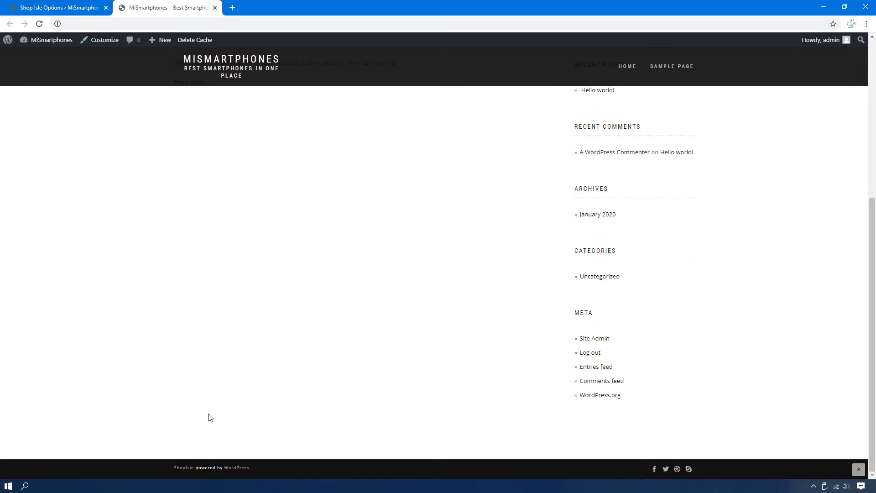
scroll(208, 341, "up", 5)
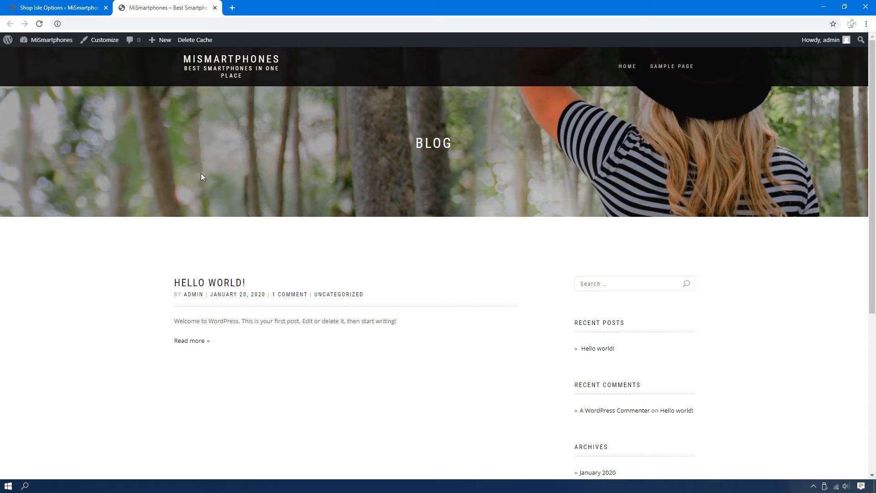
left_click(214, 8)
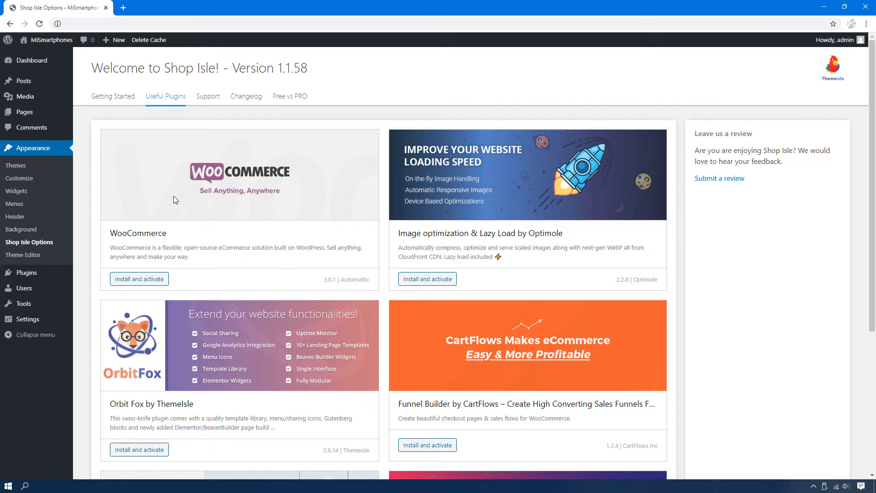
Open the Add Plugins page in a new browser tab and search the plugin directory for "WooCommerce".
mouse_move(28, 272)
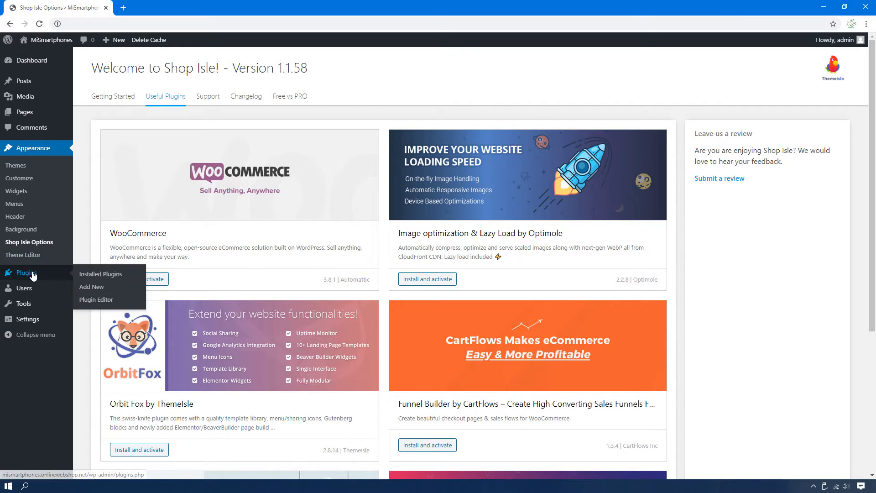
right_click(91, 287)
left_click(119, 296)
left_click(149, 9)
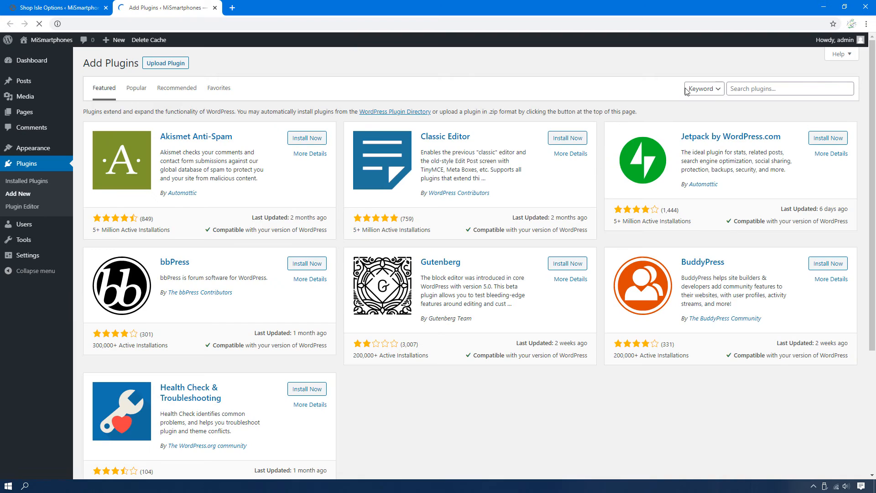
left_click(748, 89)
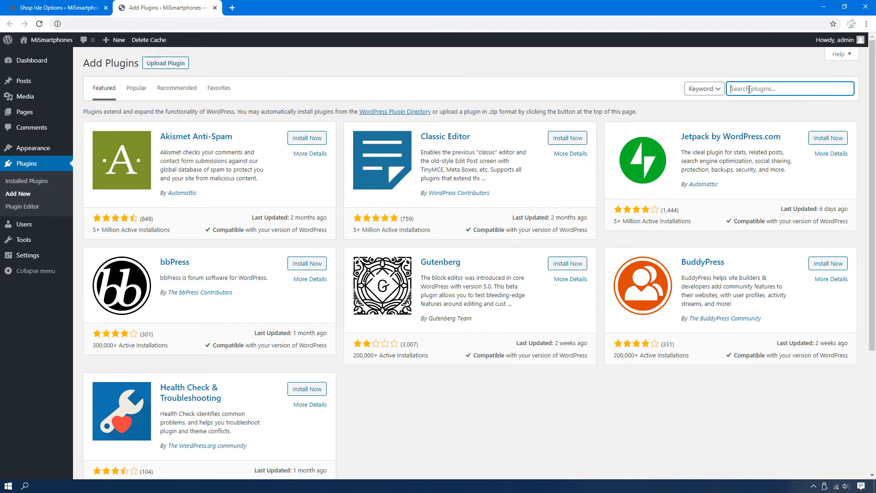
type("Woo")
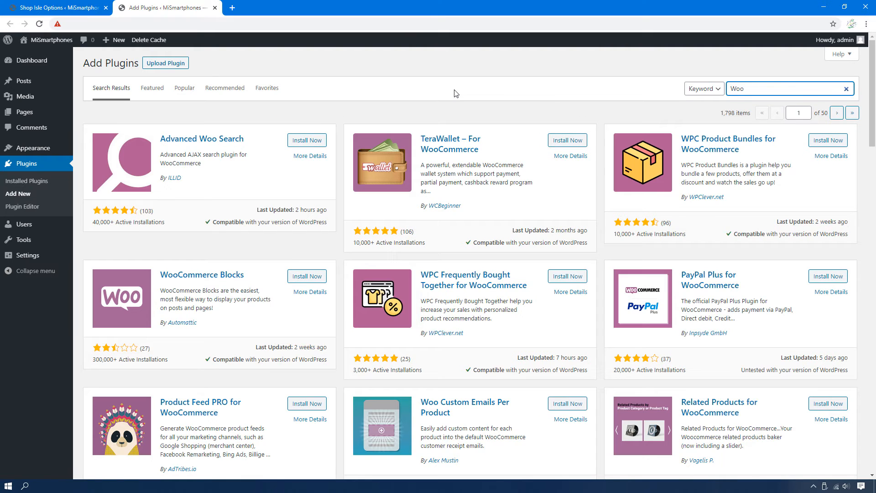
type("Commerce")
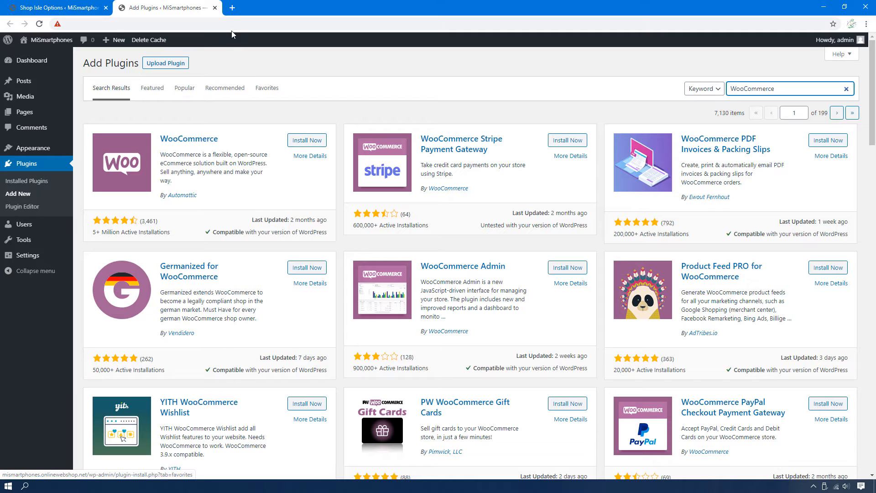
Close the Add Plugins tab and install and activate WooCommerce from the Shop Isle Useful Plugins list.
left_click(215, 9)
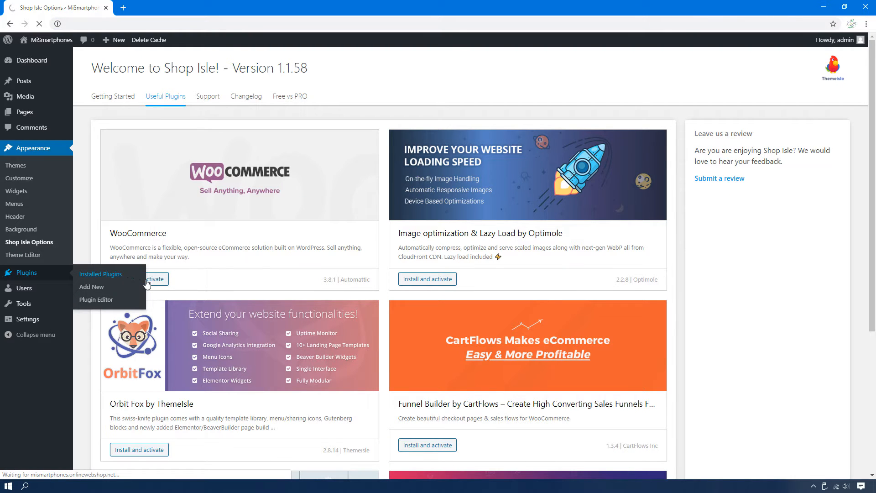
left_click(128, 280)
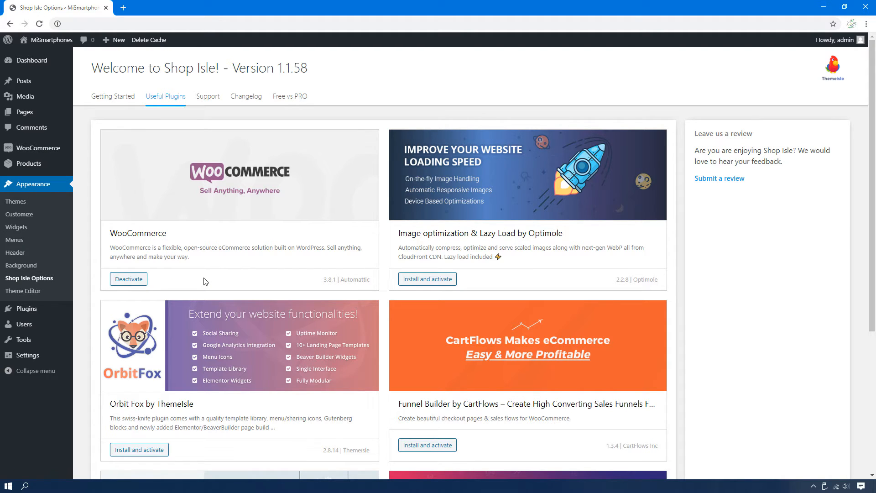
Visit the site in a new browser tab to check its front page with WooCommerce active, and close that tab.
mouse_move(49, 40)
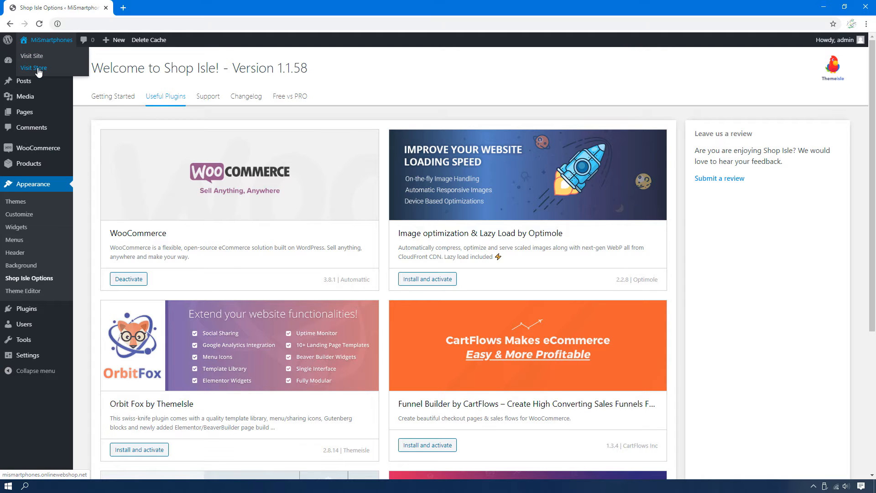
right_click(38, 71)
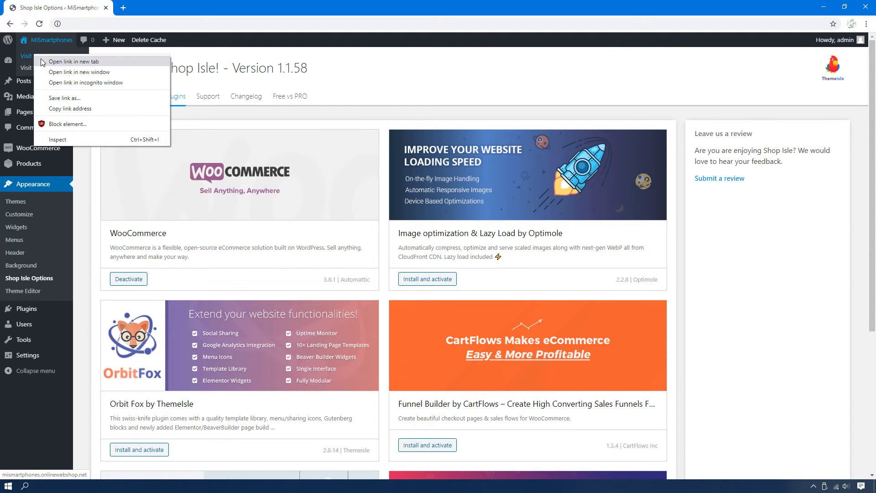
left_click(40, 58)
left_click(144, 4)
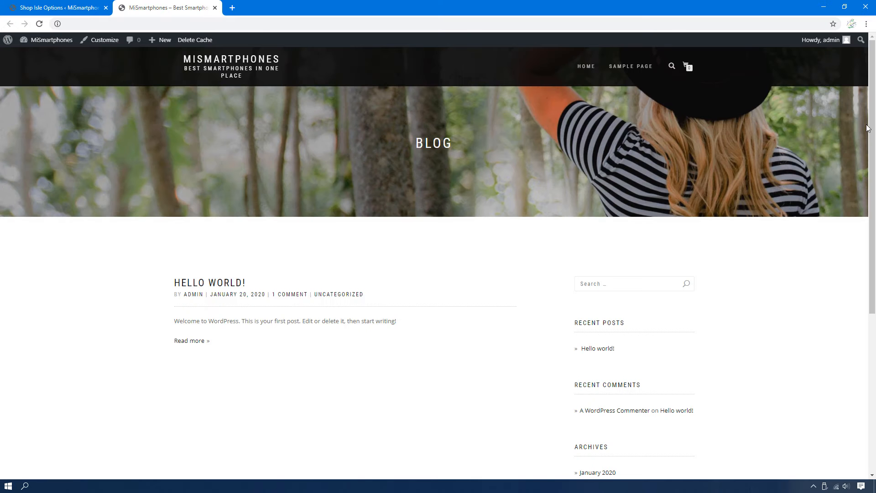
left_click_drag(869, 132, 869, 101)
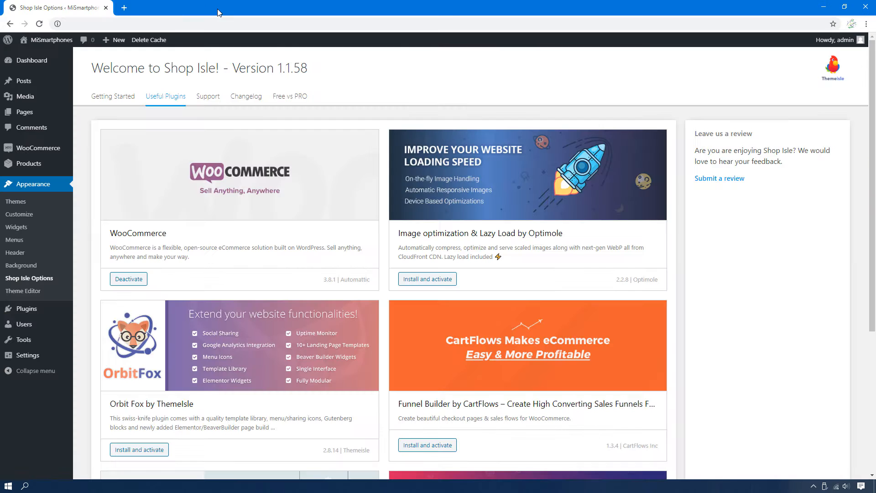
left_click(216, 8)
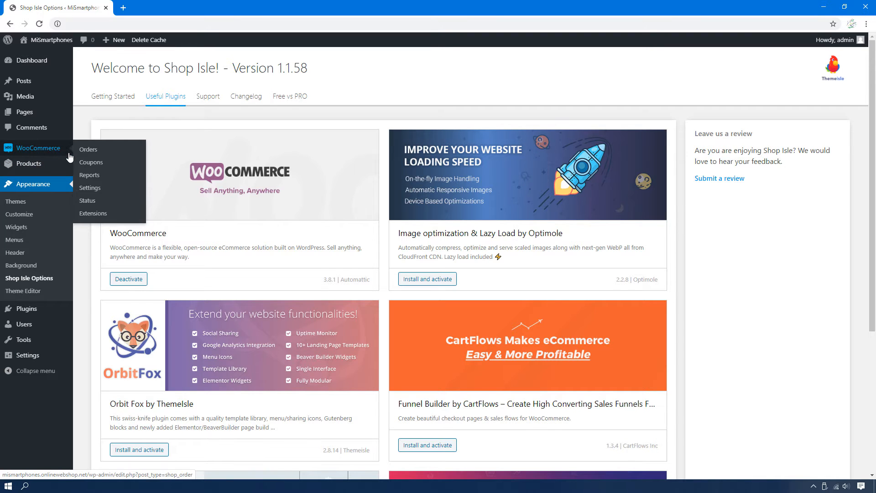
Return to the WordPress Dashboard and run the WooCommerce Setup Wizard.
mouse_move(42, 169)
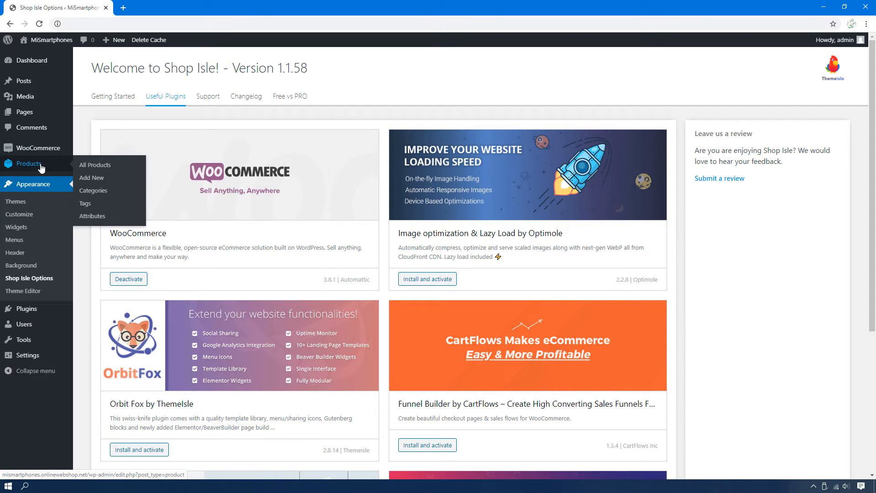
left_click(41, 64)
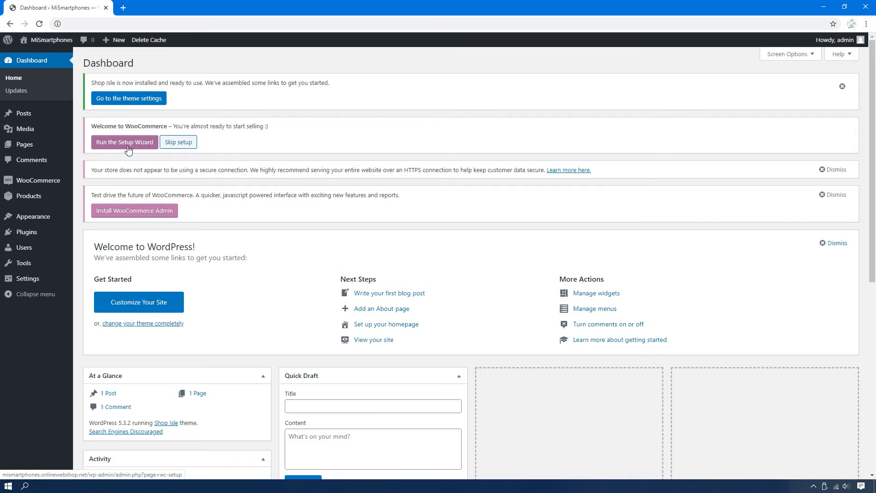
left_click(106, 148)
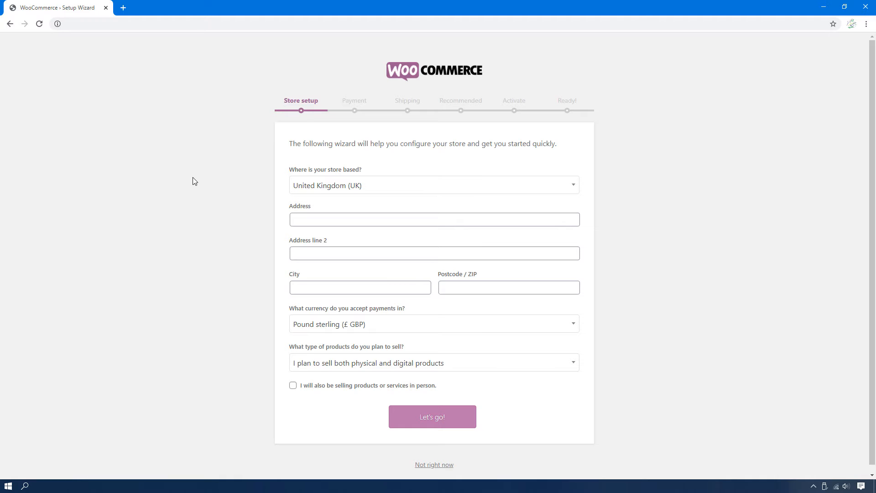
Set the store's base country to United States (US) and fill in the first address line, leaving the second blank.
left_click(376, 189)
left_click(372, 273)
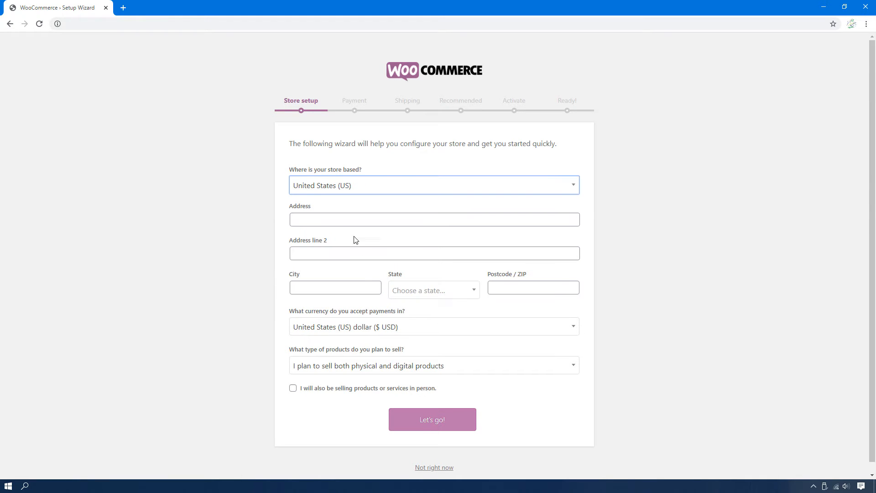
left_click(343, 221)
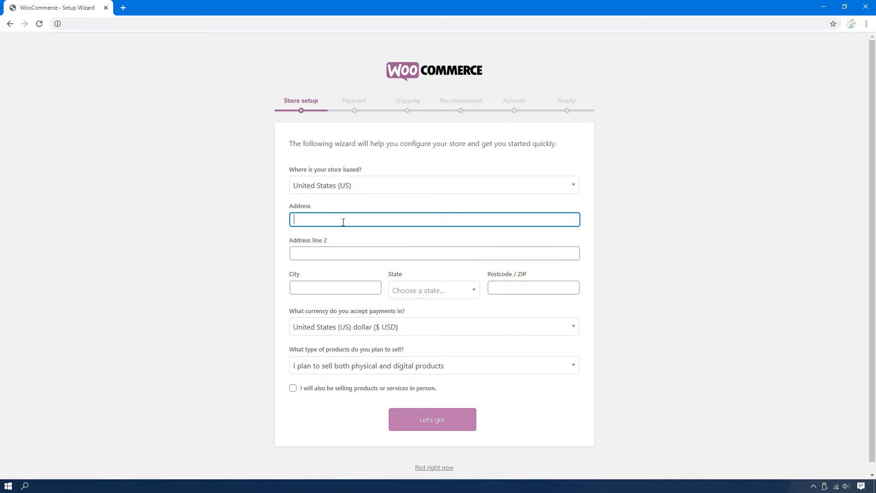
type("Worldwide")
key("Tab")
key("Tab")
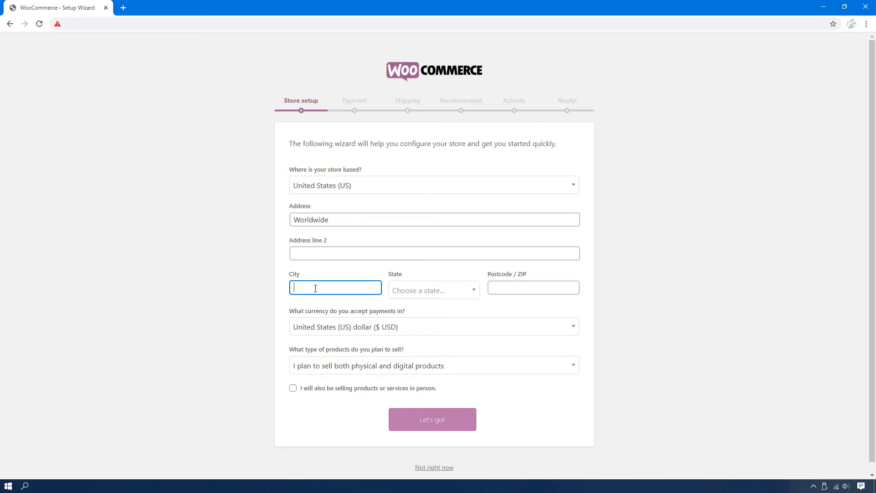
Fill in the store's city, state and postcode in the store setup form.
type("denver")
key("Tab")
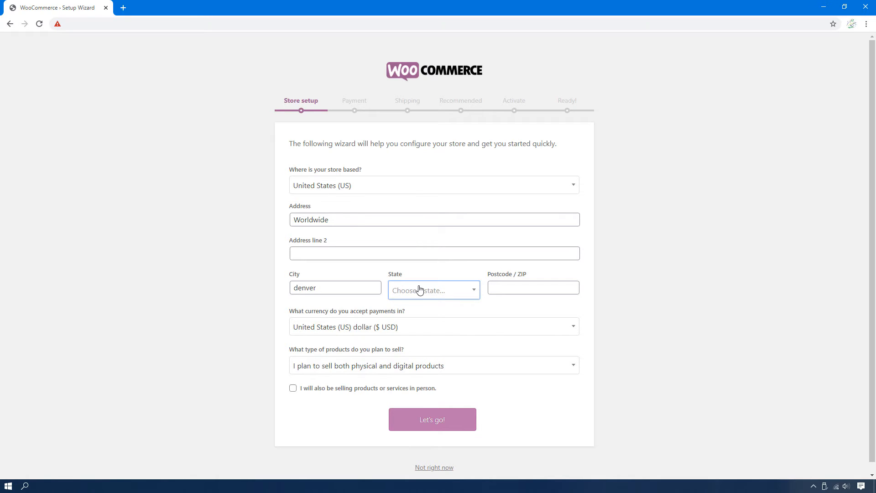
type("col")
left_click(442, 328)
left_click(521, 290)
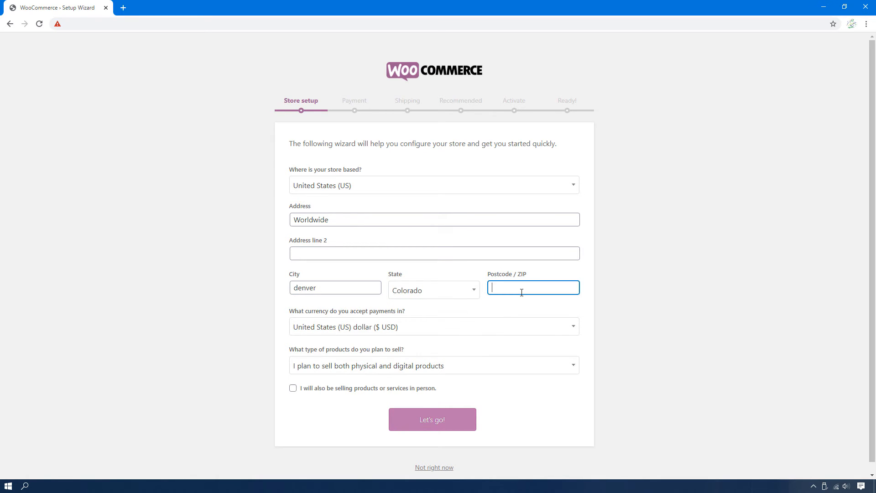
type("5651")
left_click(249, 332)
Choose "I plan to sell both physical and digital products" as the store's product type.
scroll(257, 334, "down", 1)
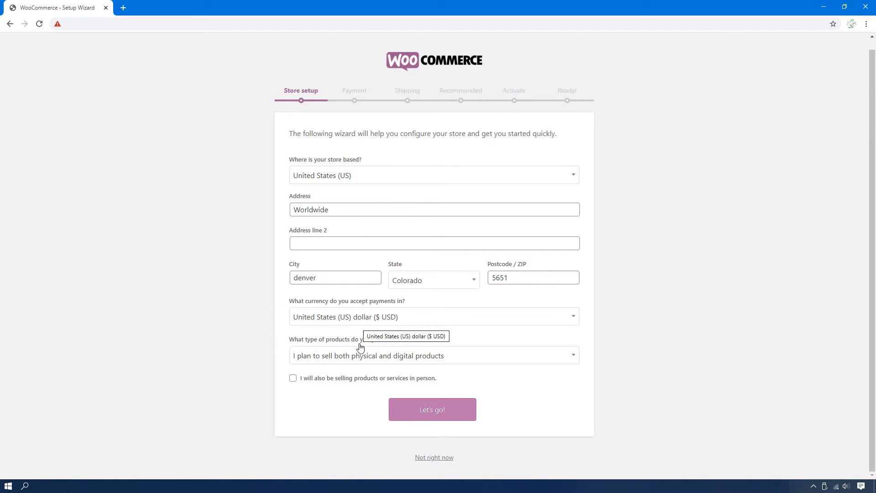
left_click(351, 361)
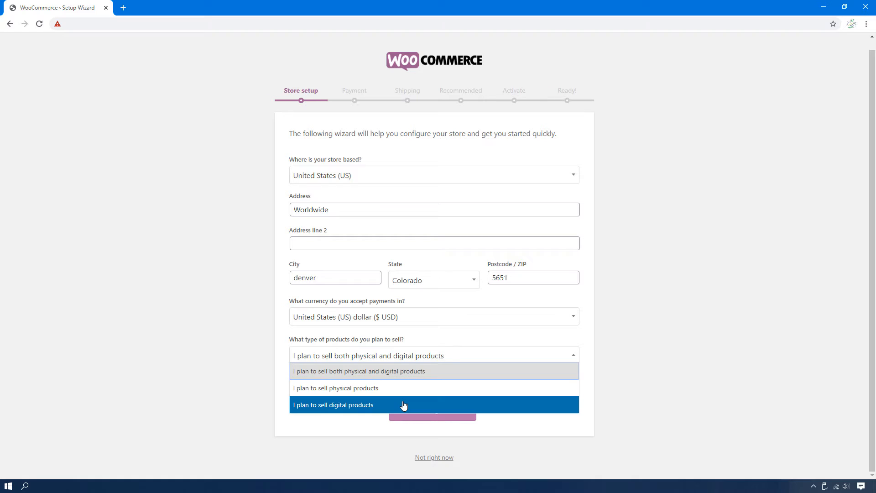
left_click(361, 375)
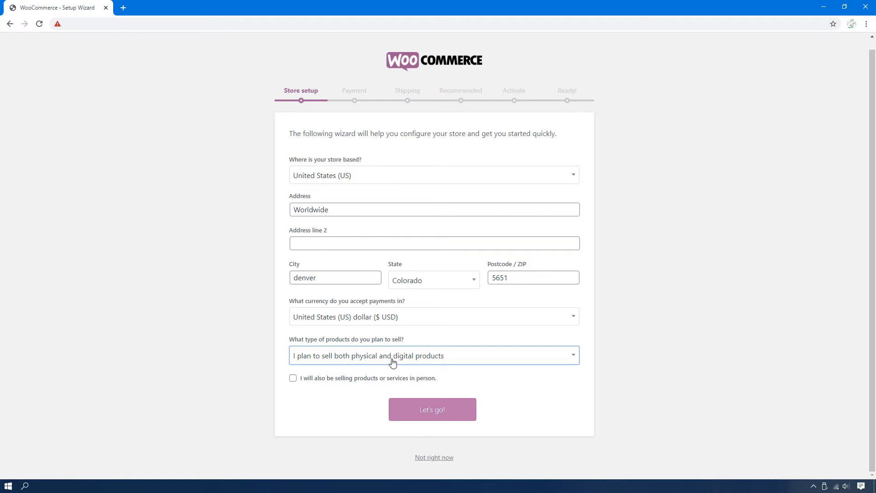
left_click(238, 354)
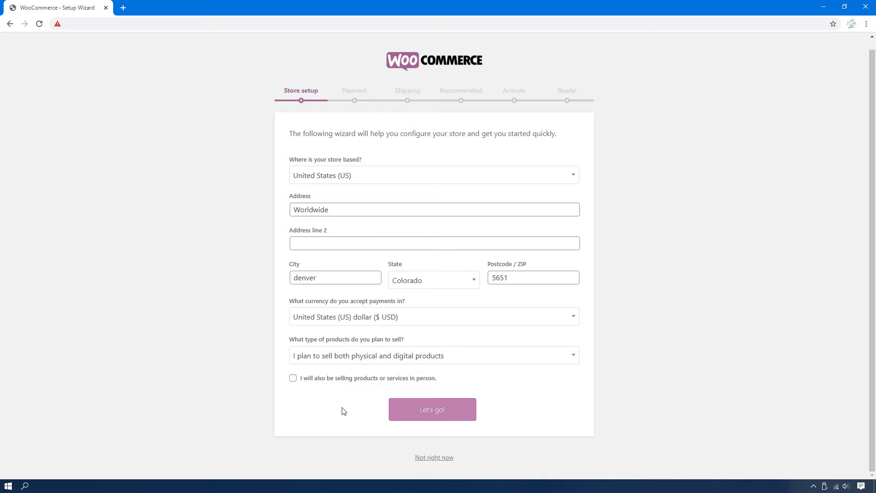
Submit the store setup and enable WooCommerce usage tracking to continue to the payment setup.
left_click(462, 413)
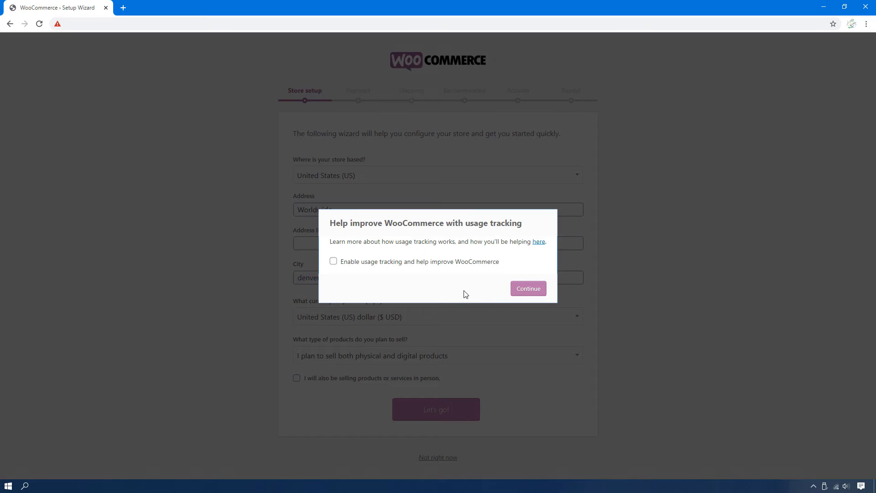
left_click(418, 265)
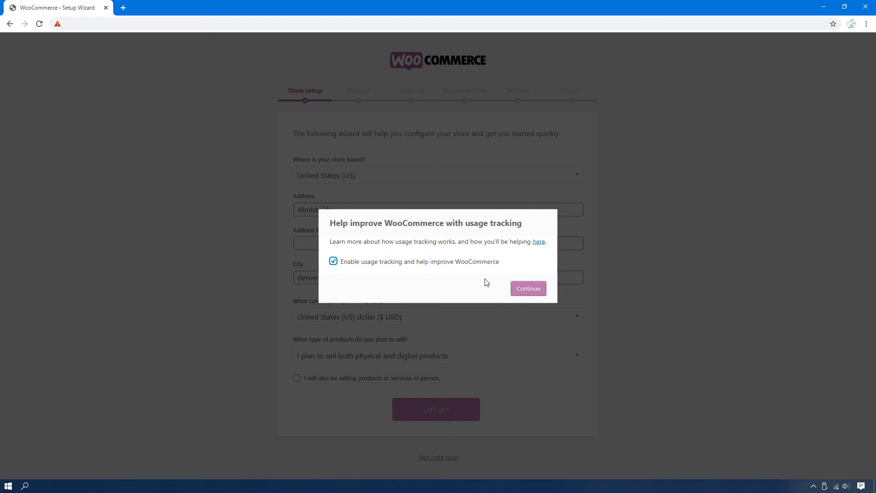
left_click(522, 295)
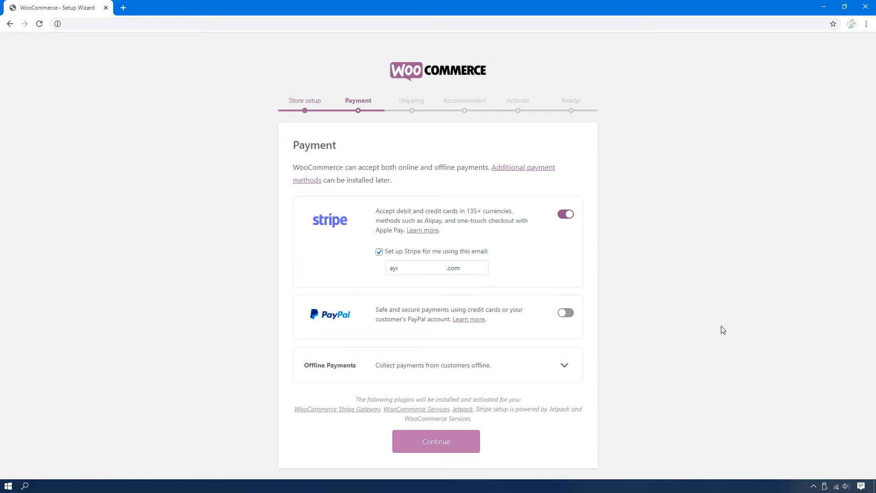
Expand the Offline Payments section to review its payment methods, and collapse it again.
left_click(563, 366)
scroll(630, 354, "down", 3)
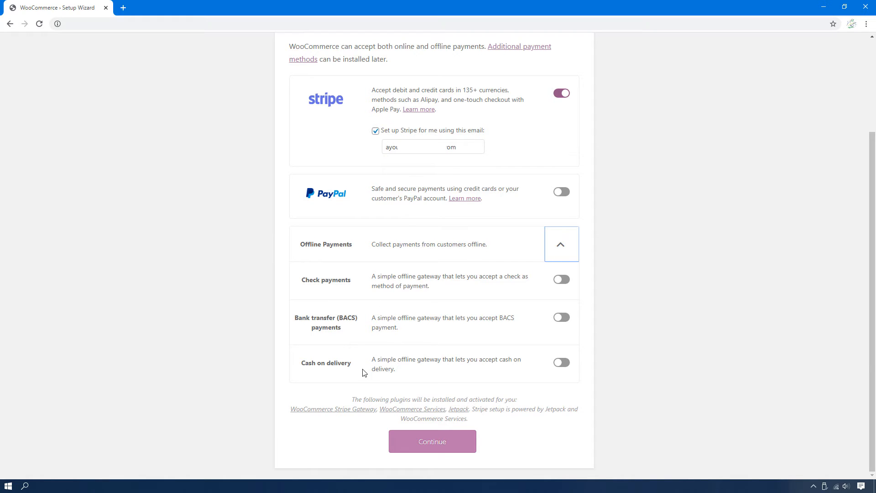
left_click(564, 252)
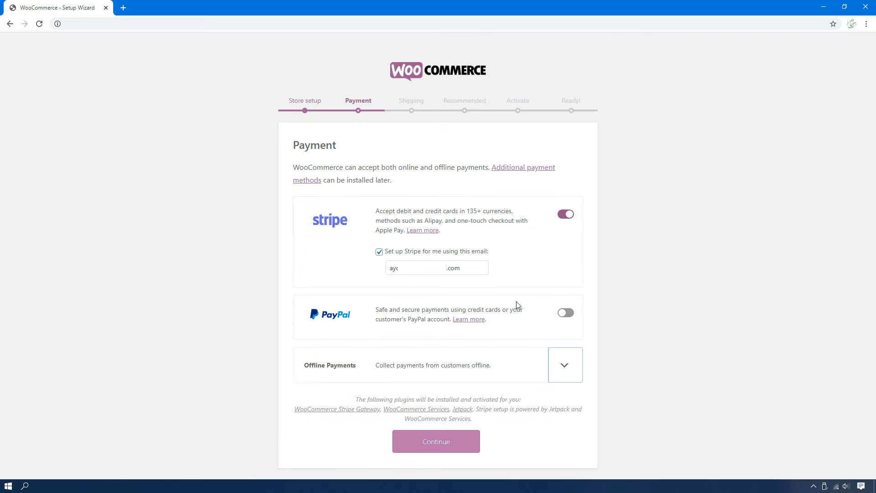
Enable PayPal payments in addition to Stripe and continue to the shipping setup.
left_click(564, 313)
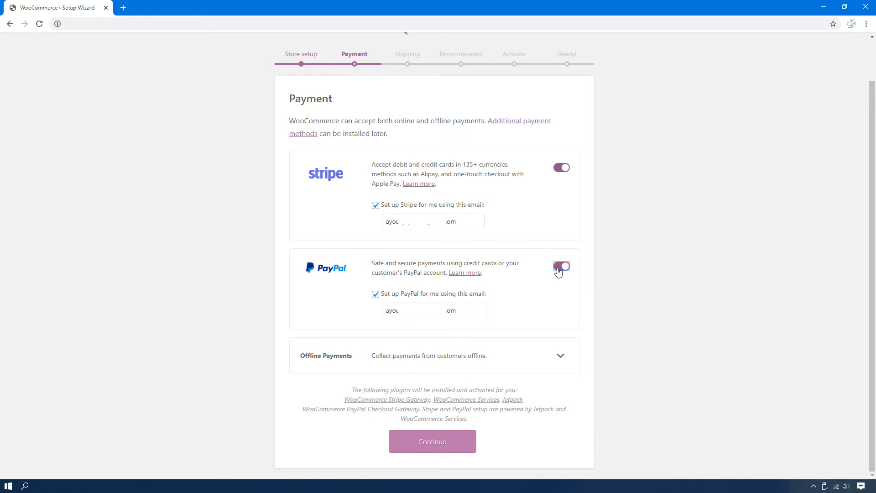
left_click(431, 446)
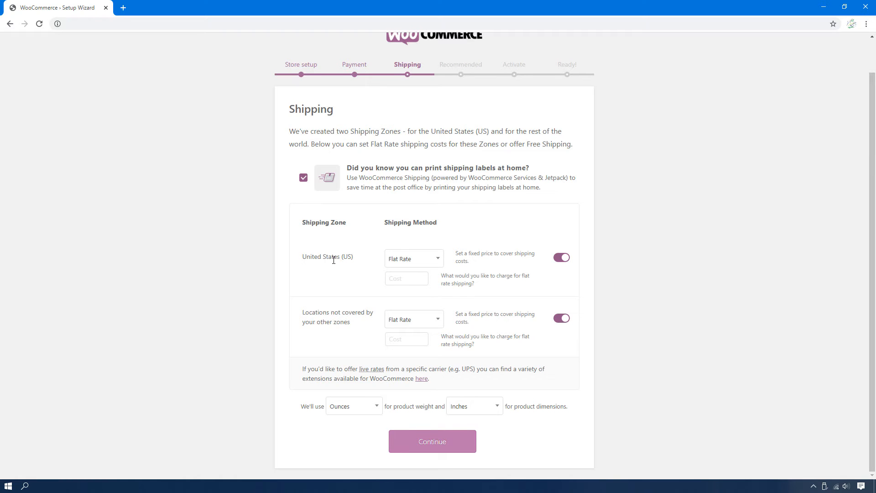
Set the shipping method to Free Shipping for both the United States (US) zone and the locations not covered by other zones.
left_click(393, 261)
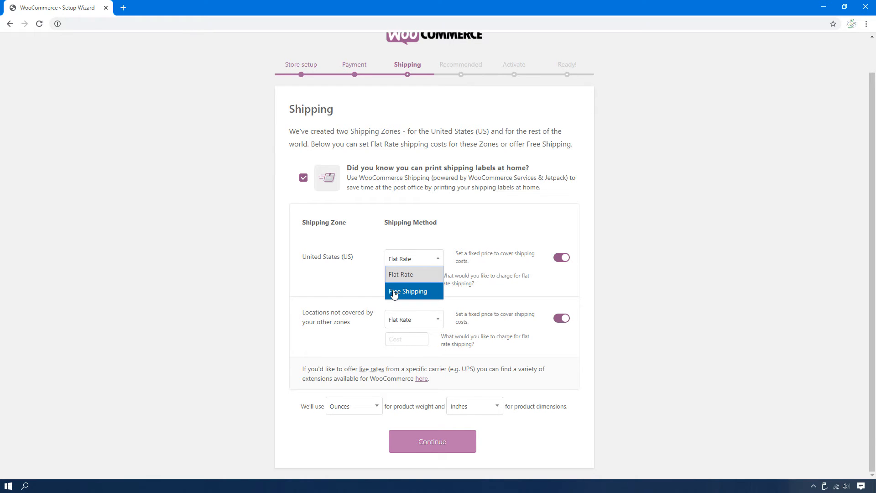
left_click(353, 276)
left_click(404, 284)
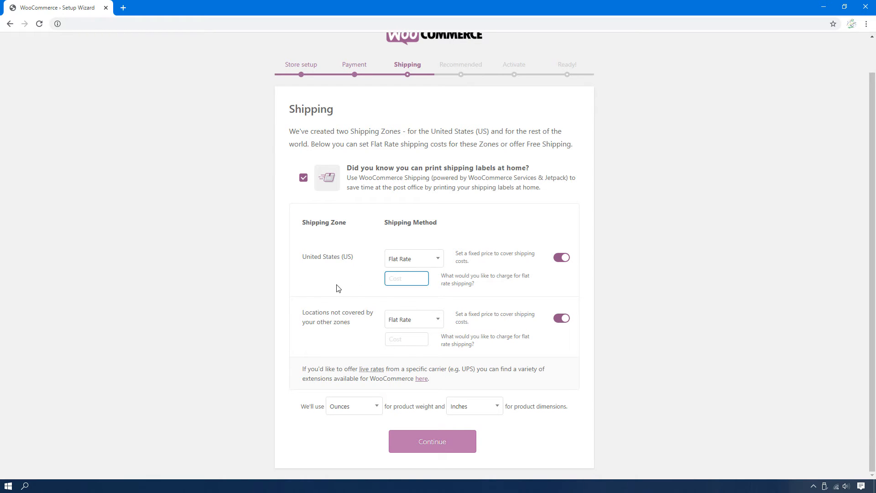
left_click(425, 260)
left_click(411, 291)
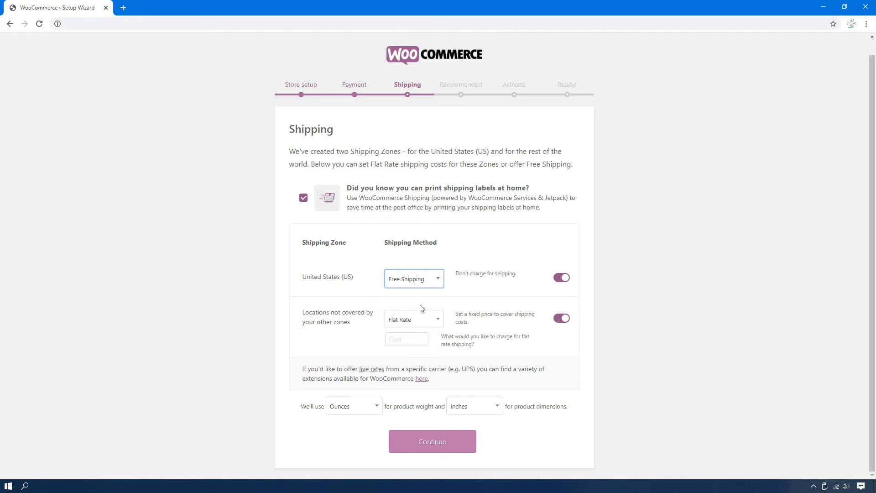
left_click(404, 322)
left_click(419, 355)
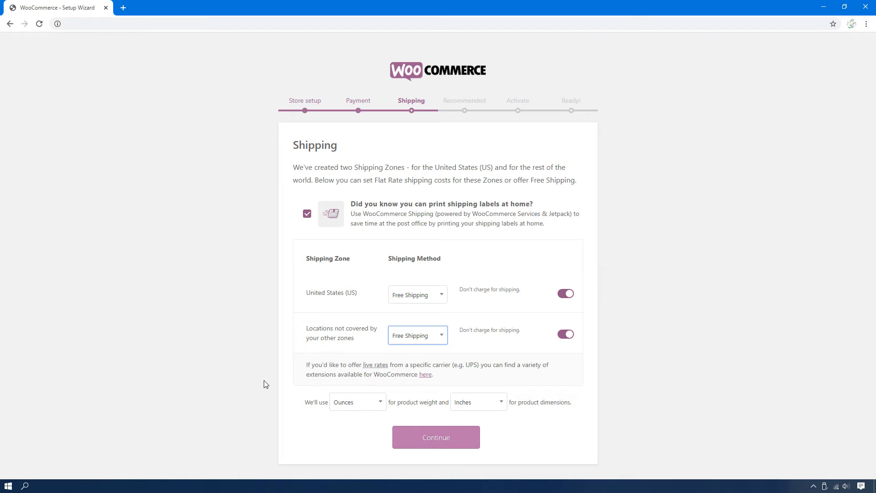
Set the product weight unit to Pounds, keep Inches for product dimensions, and continue to the recommended features.
left_click(363, 405)
left_click(374, 450)
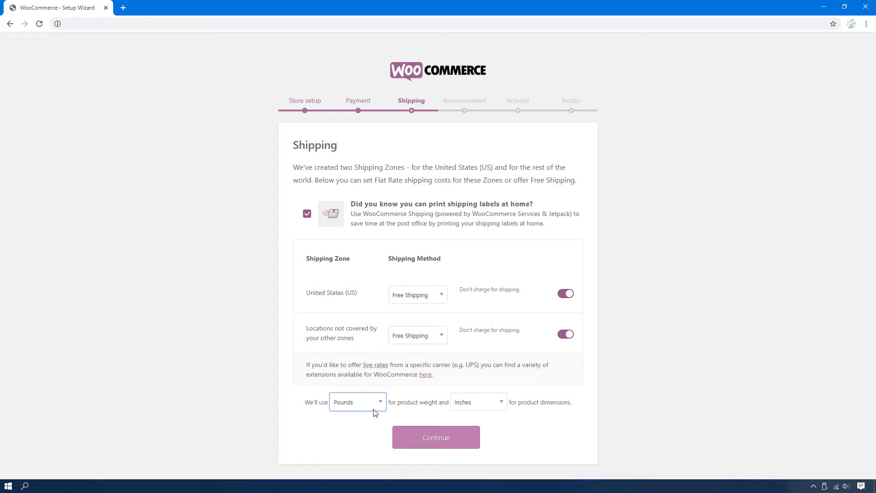
left_click(374, 414)
left_click(233, 416)
left_click(357, 406)
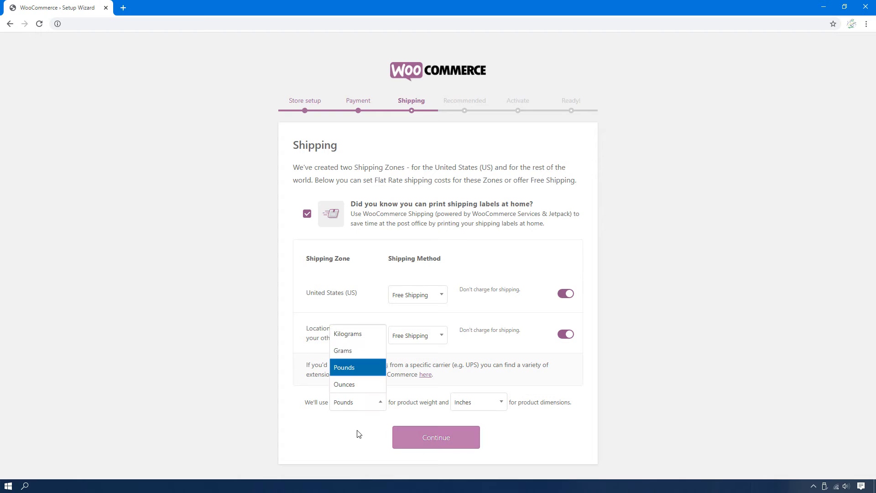
left_click(358, 368)
left_click(483, 408)
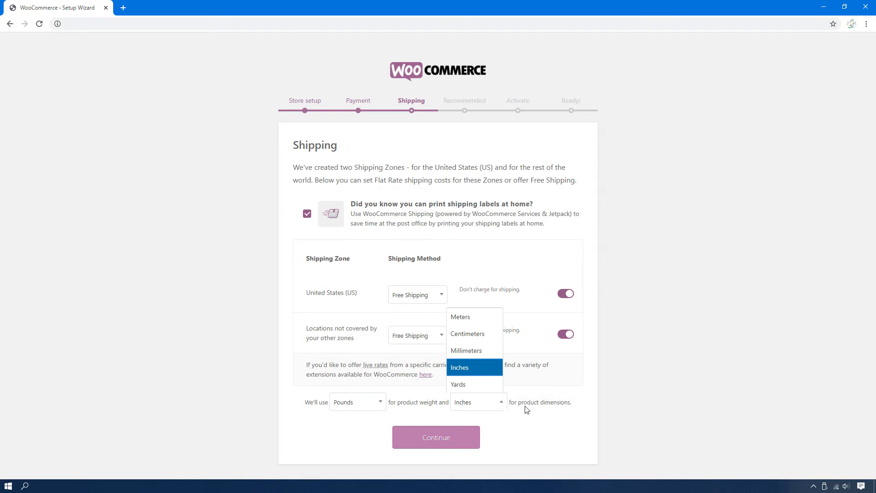
left_click(491, 368)
left_click(466, 443)
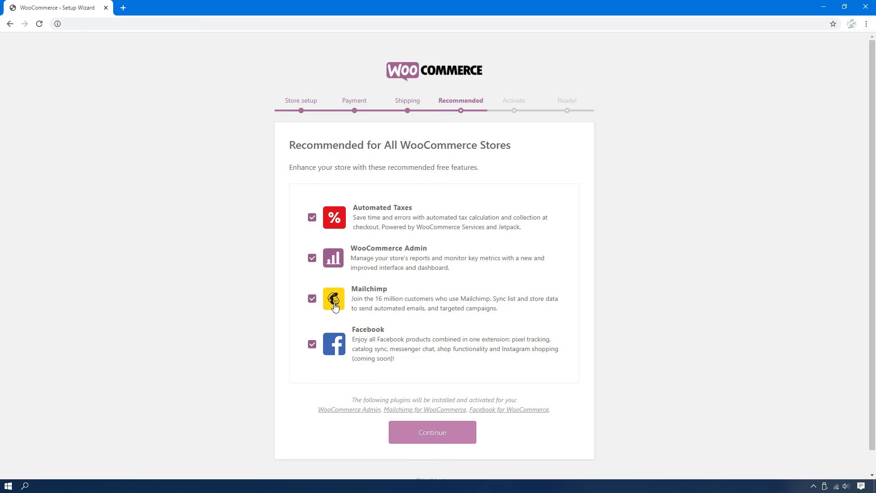
Deselect Mailchimp, Facebook and Automated Taxes from the recommended features, leaving WooCommerce Admin selected, and continue.
left_click(314, 300)
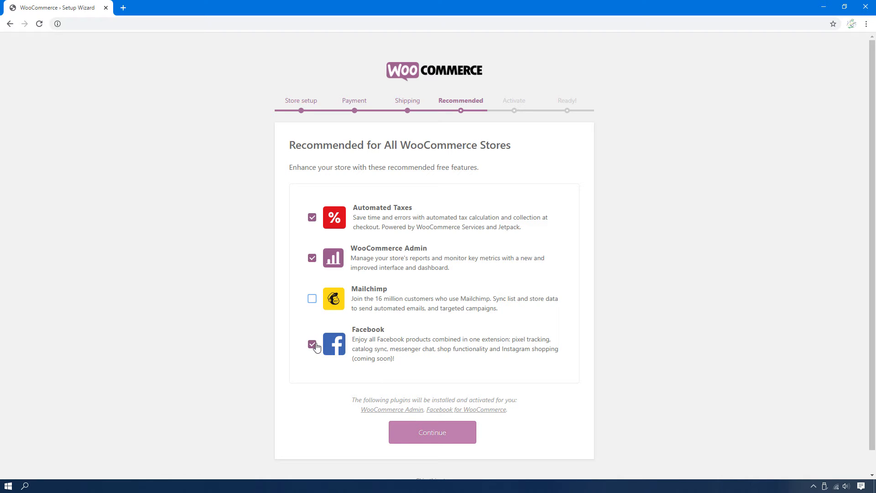
left_click(314, 345)
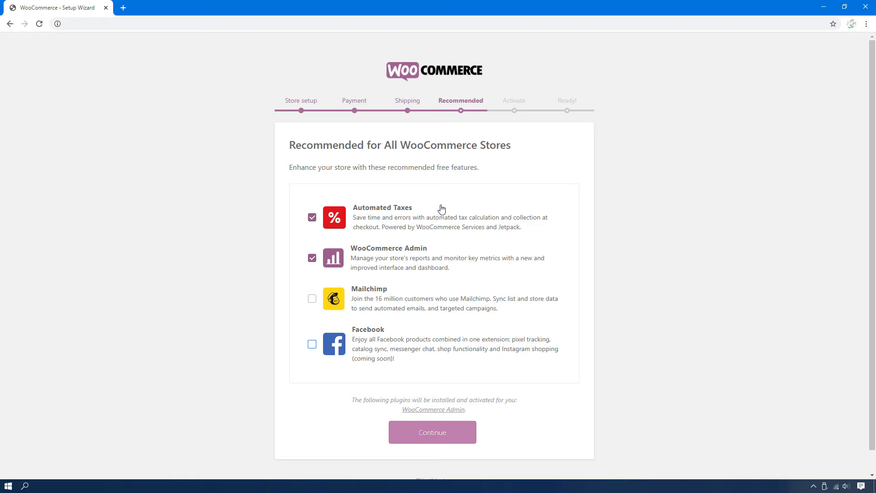
left_click(313, 218)
left_click(442, 439)
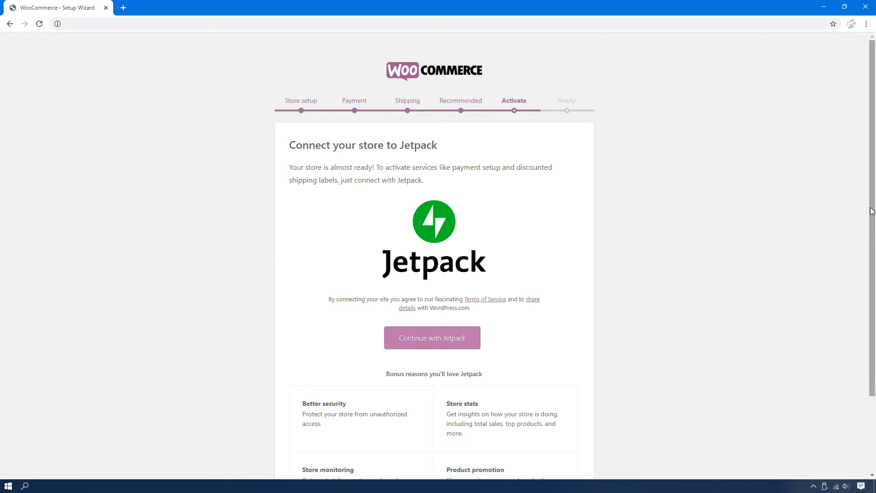
Skip connecting the store to Jetpack and leave the finished setup wizard for the WordPress dashboard.
scroll(870, 358, "down", 3)
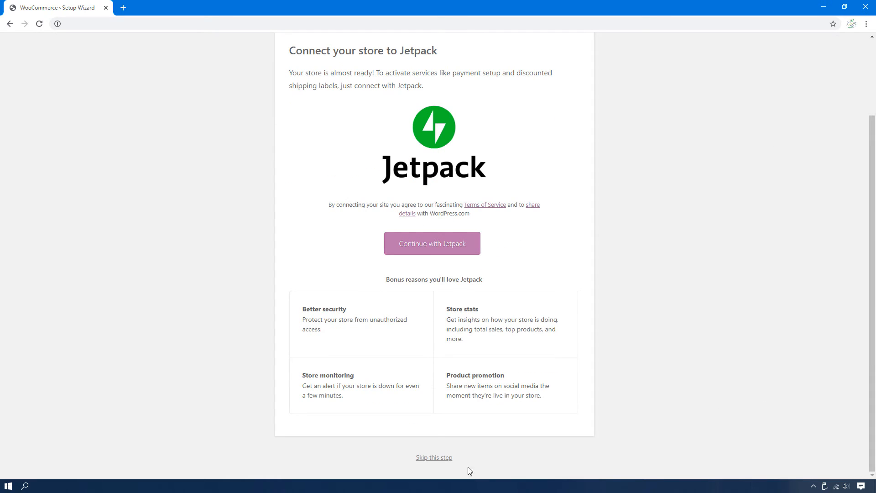
left_click(430, 459)
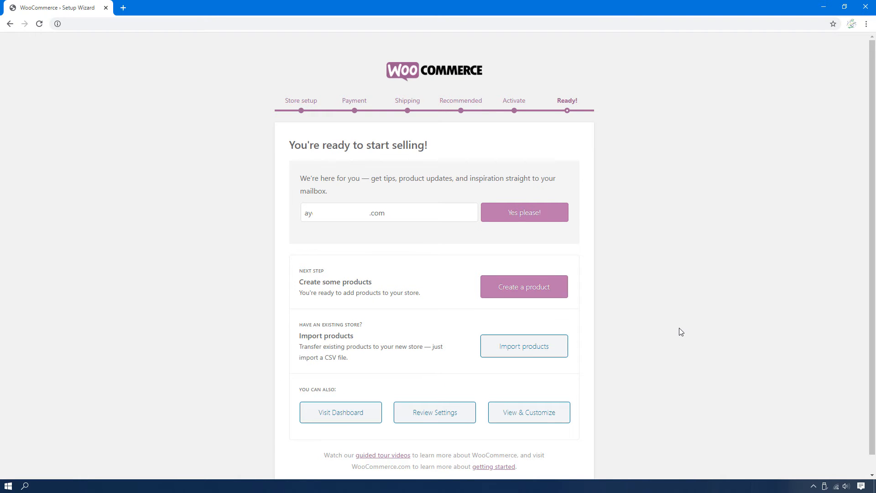
left_click(350, 419)
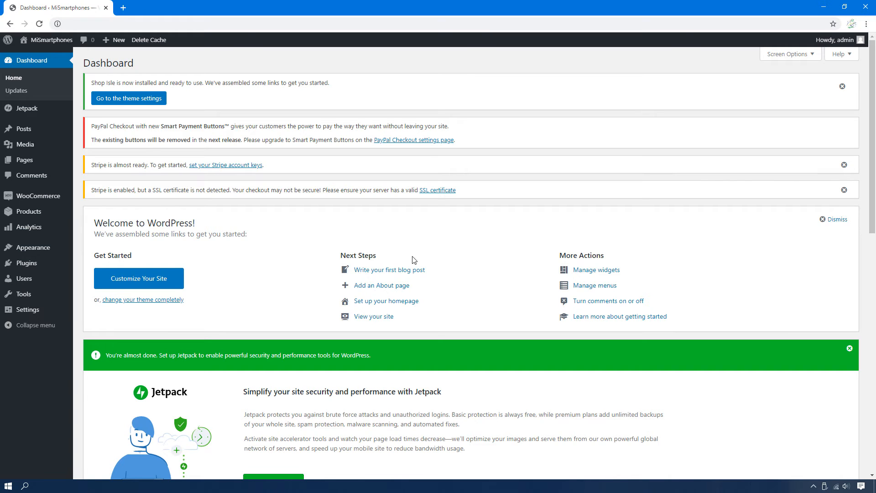
Dismiss the Jetpack setup banner, the Stripe SSL certificate notice and the Stripe account keys notice.
left_click(850, 350)
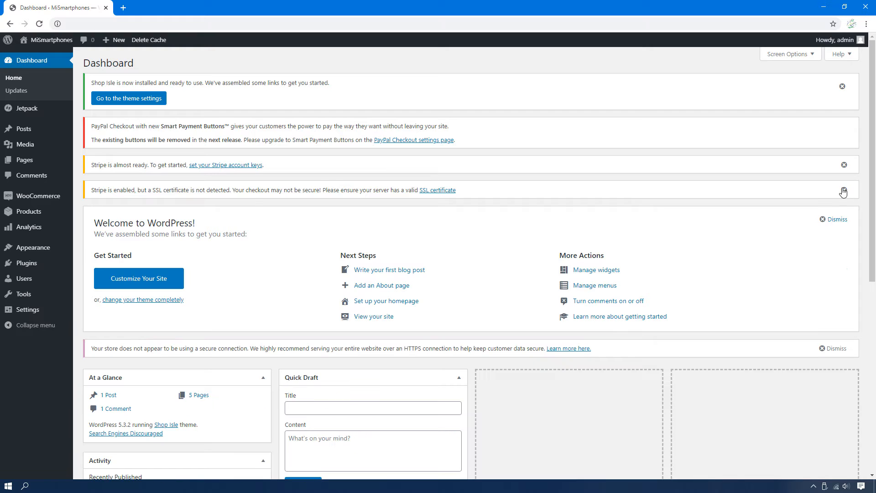
left_click(844, 190)
left_click(845, 164)
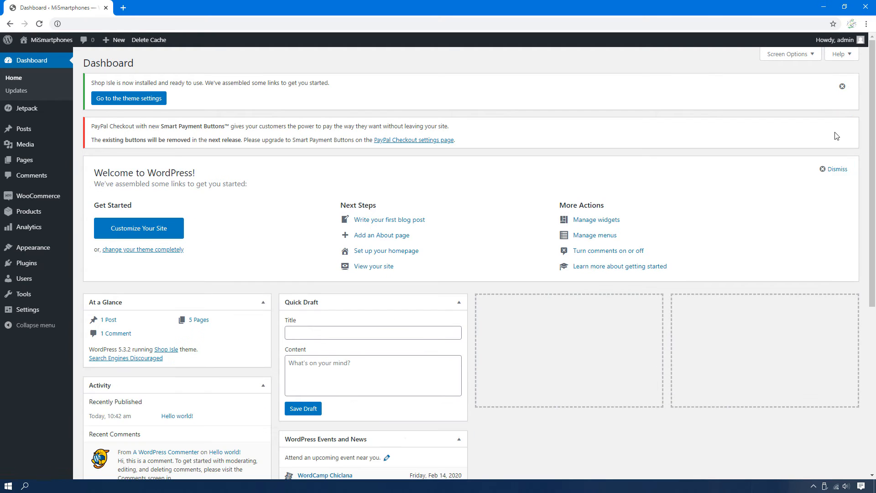
Open the MiSmartphones site and its store page in separate new browser tabs.
mouse_move(50, 41)
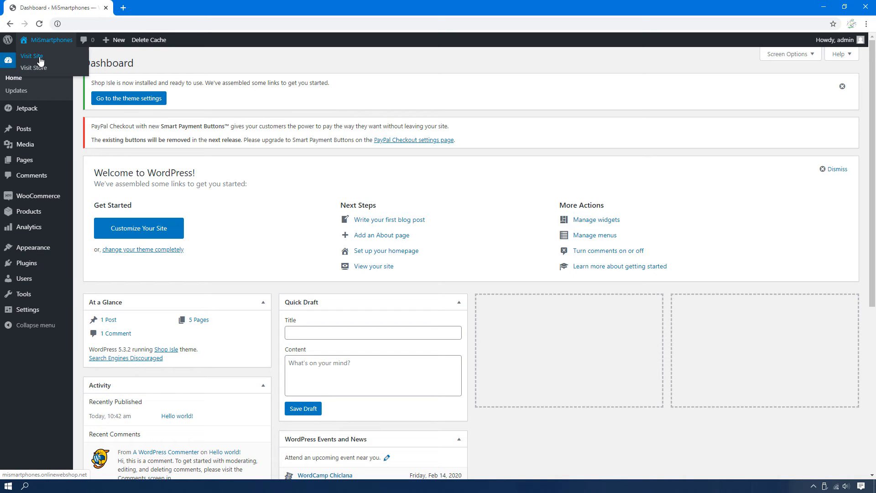
right_click(40, 61)
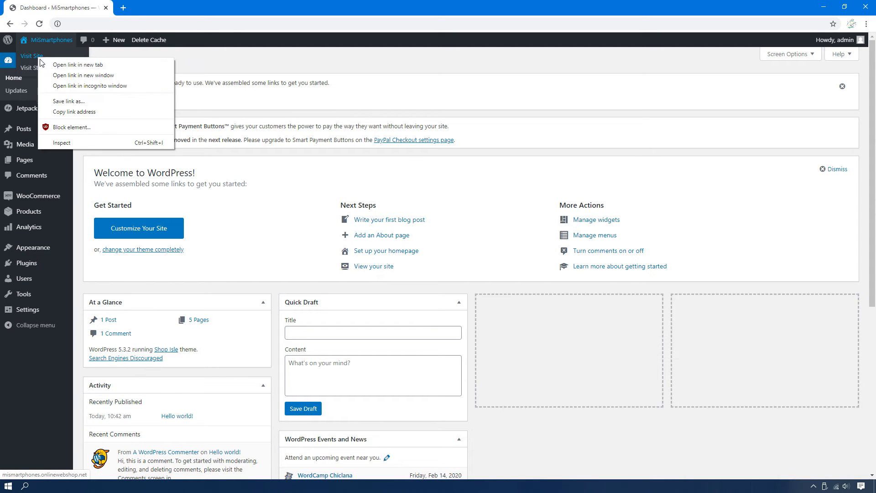
left_click(43, 61)
right_click(41, 67)
left_click(52, 74)
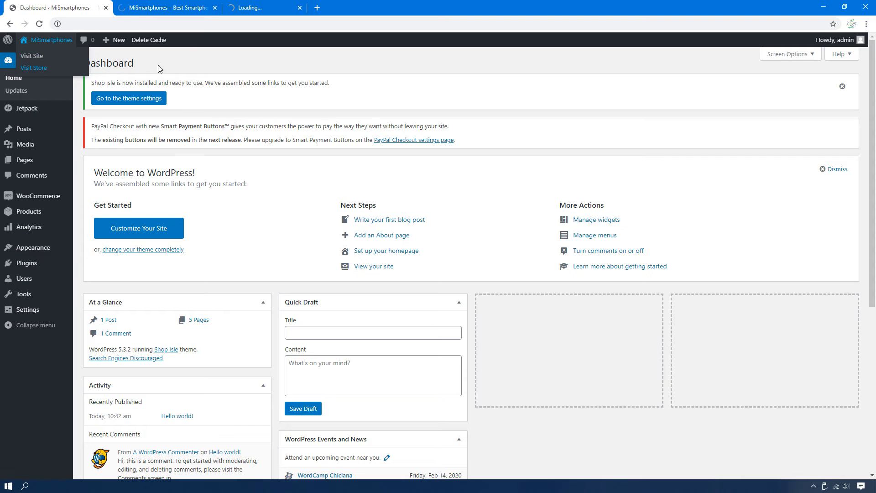
Compare the site's homepage with the store page by their headings and content, and close both tabs.
left_click(167, 7)
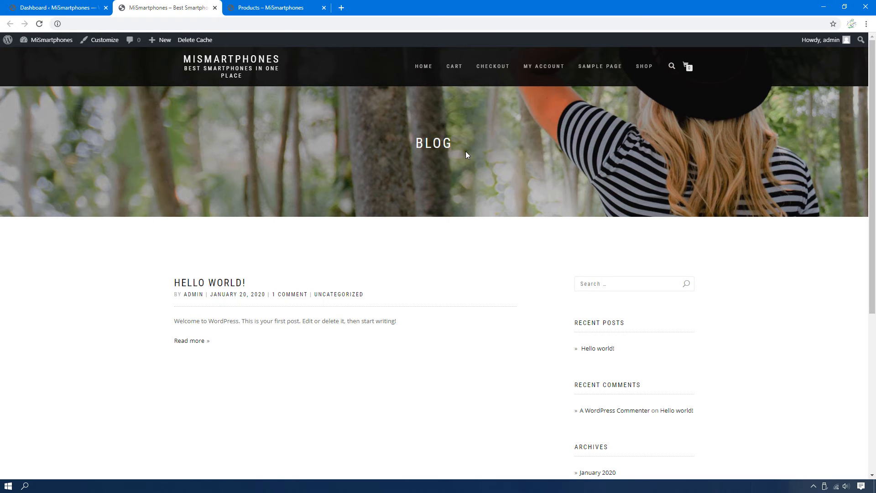
left_click(274, 7)
left_click_drag(414, 147, 493, 150)
left_click(163, 6)
left_click_drag(413, 140, 483, 141)
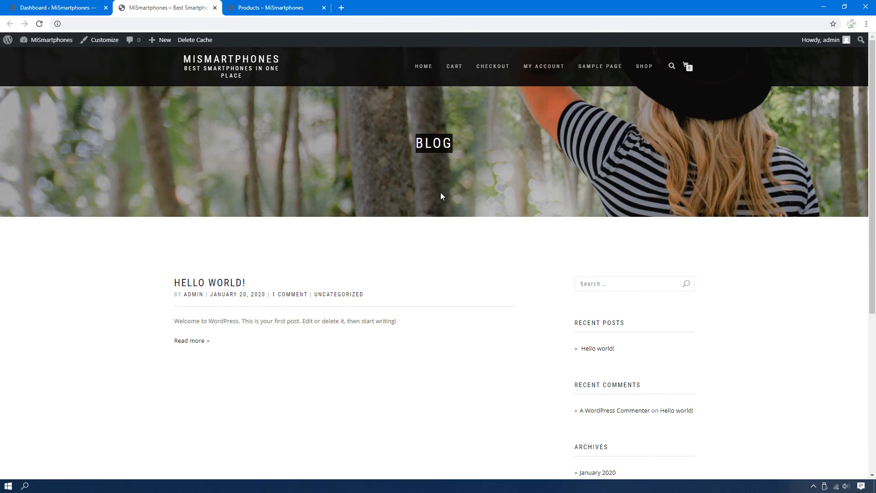
left_click(429, 172)
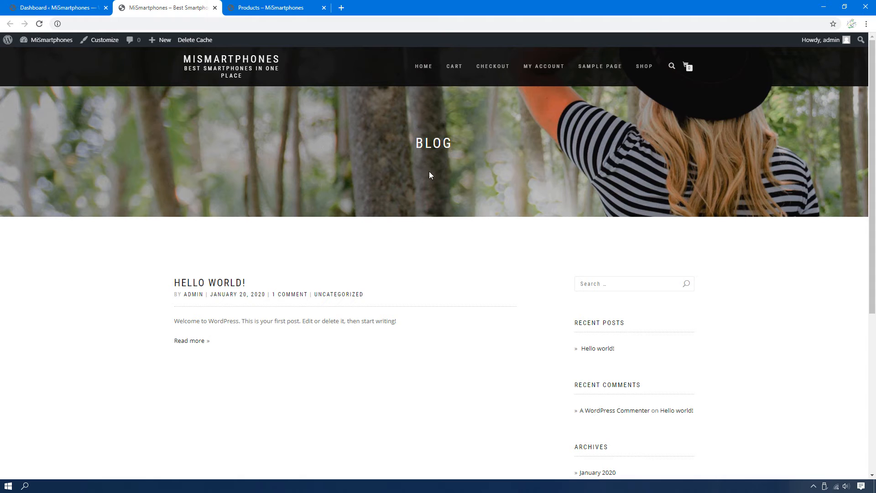
left_click(282, 5)
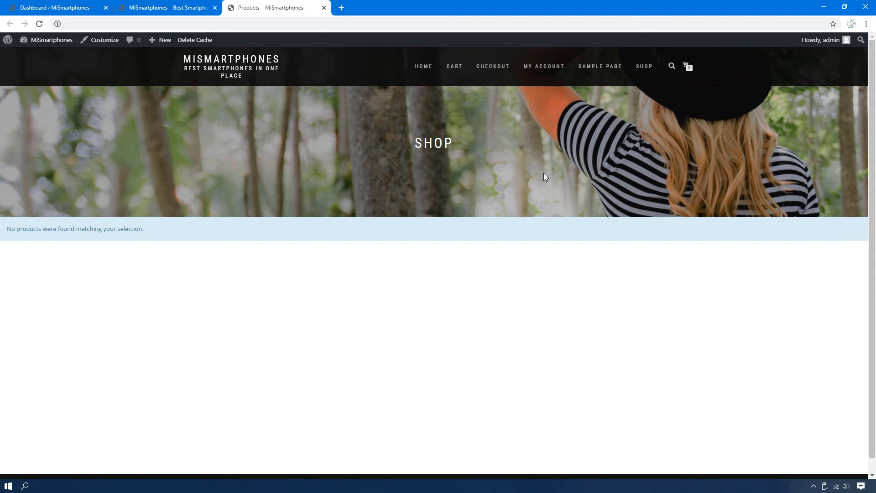
left_click(164, 7)
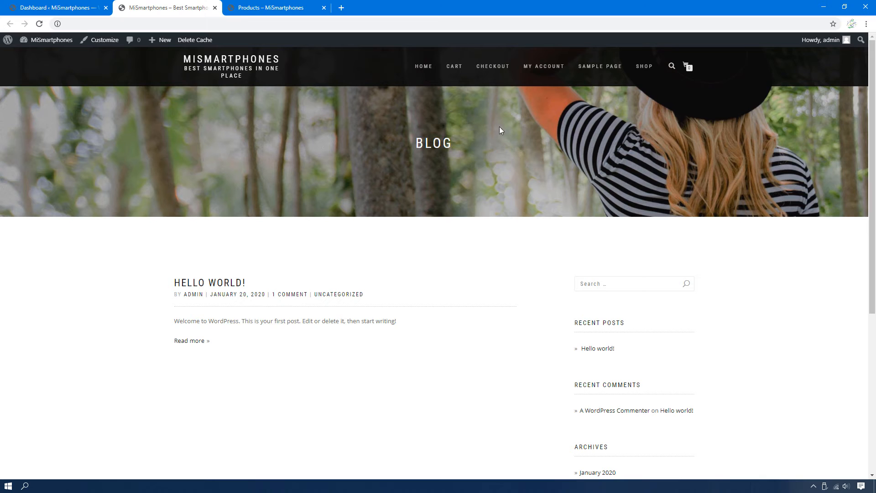
left_click(325, 9)
left_click(215, 8)
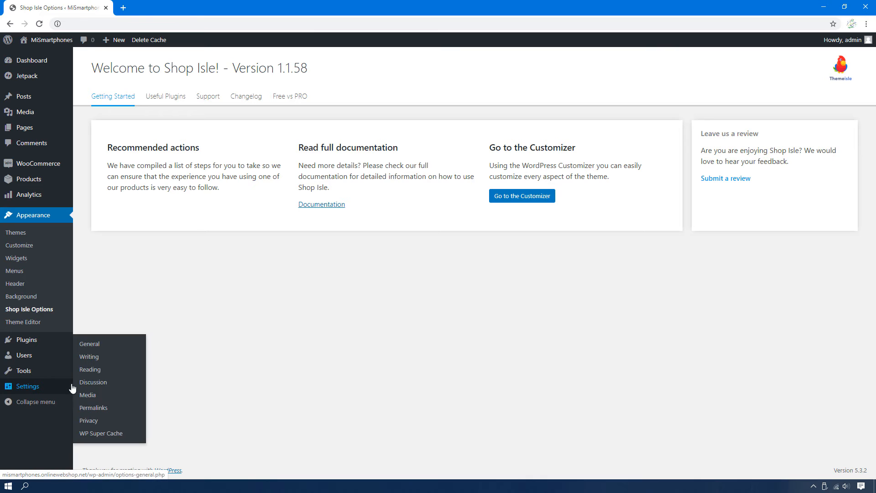
In the Reading settings, display a static page with Sample Page as the homepage and Shop as the posts page, and save the changes.
left_click(94, 370)
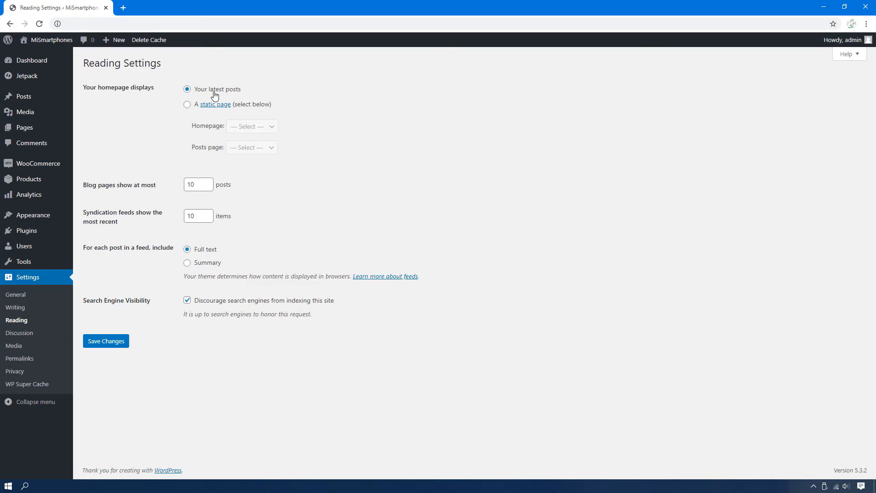
left_click(187, 105)
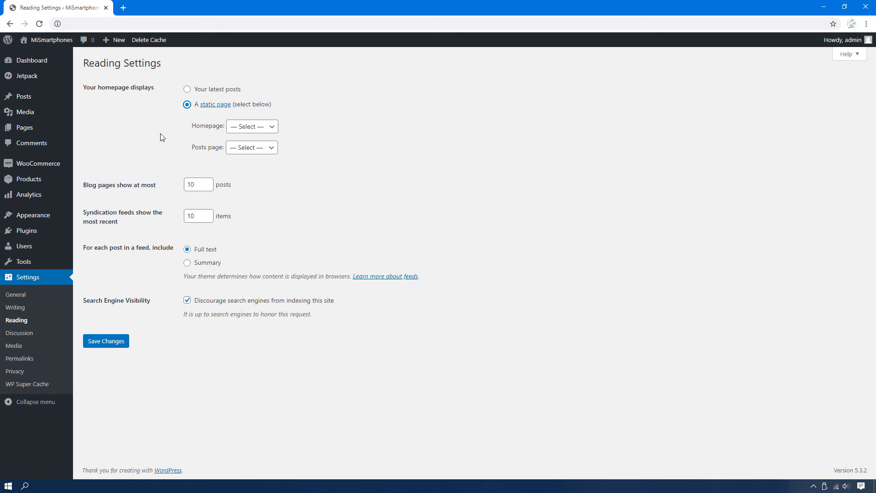
left_click(251, 128)
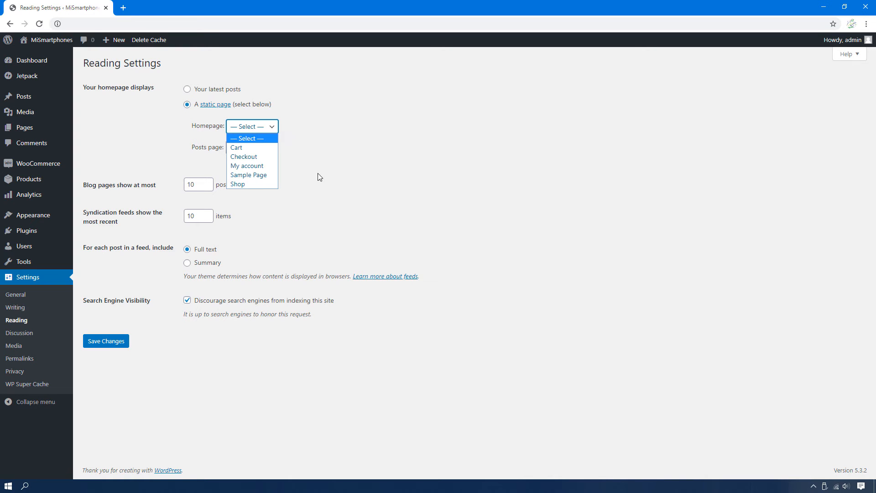
left_click(273, 177)
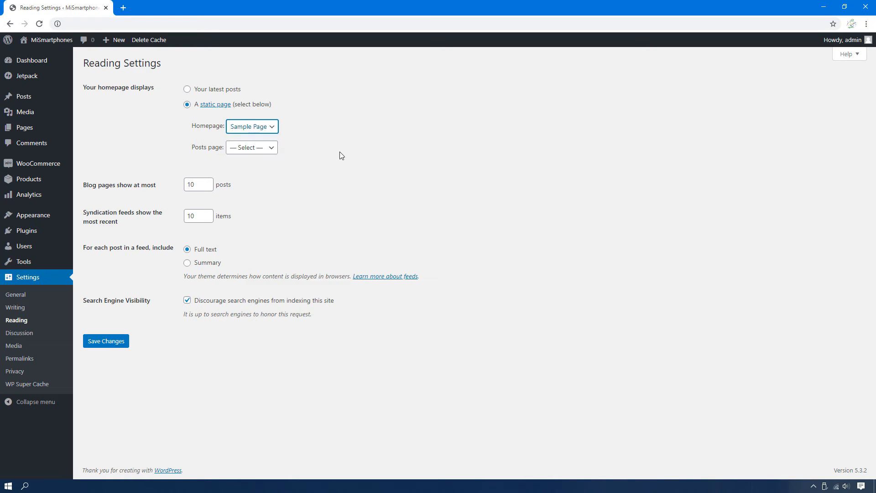
left_click(256, 149)
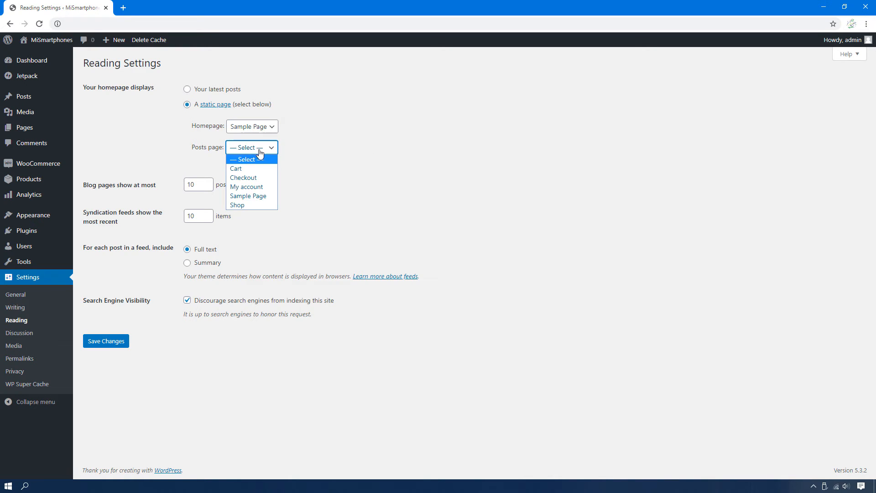
left_click(272, 205)
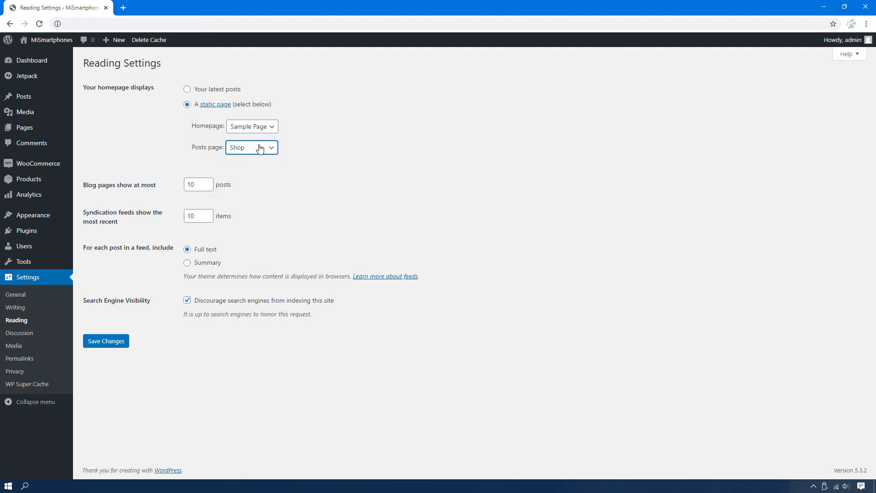
left_click(107, 346)
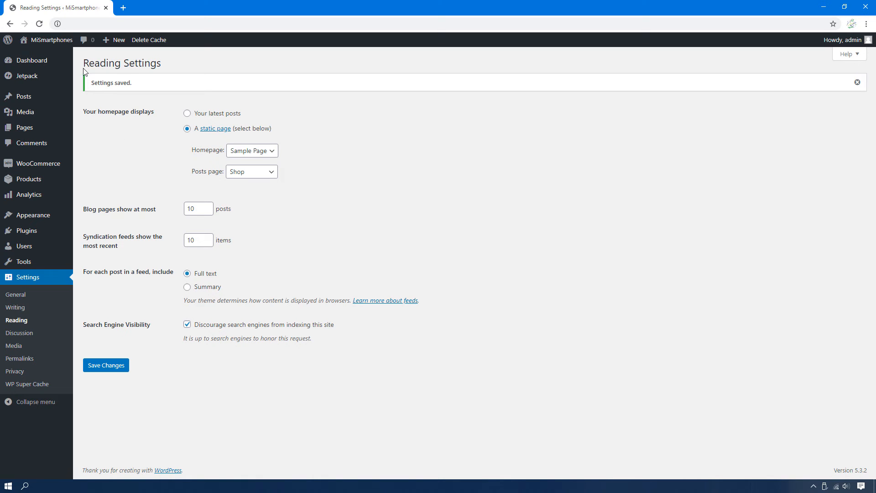
Open the live site in a new tab and review the Shop Isle homepage from the banner down to the footer.
mouse_move(52, 40)
right_click(40, 55)
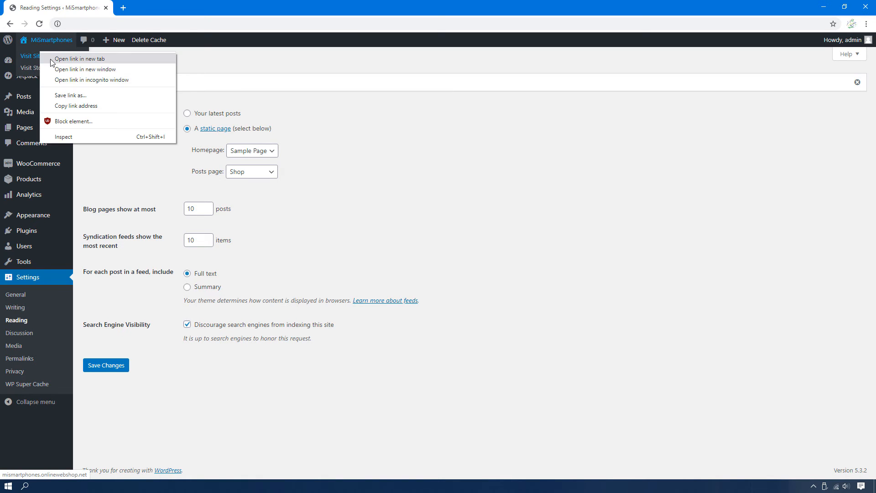
left_click(50, 59)
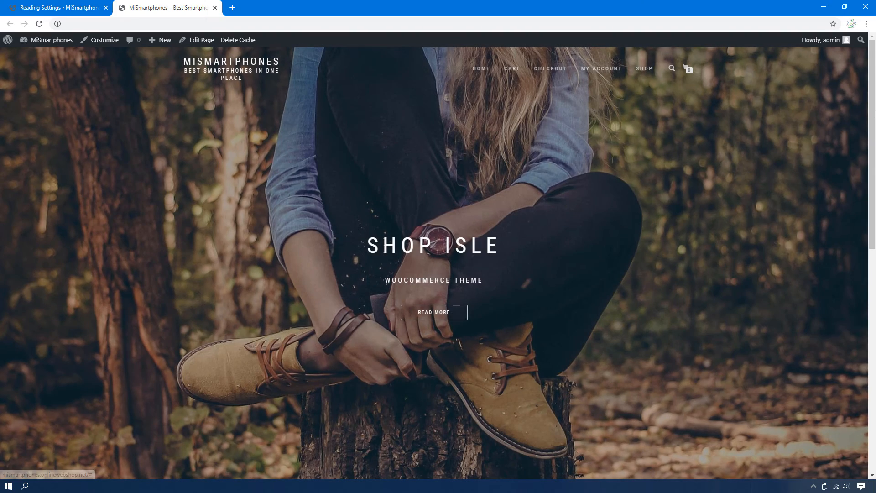
scroll(873, 242, "down", 10)
scroll(873, 242, "up", 10)
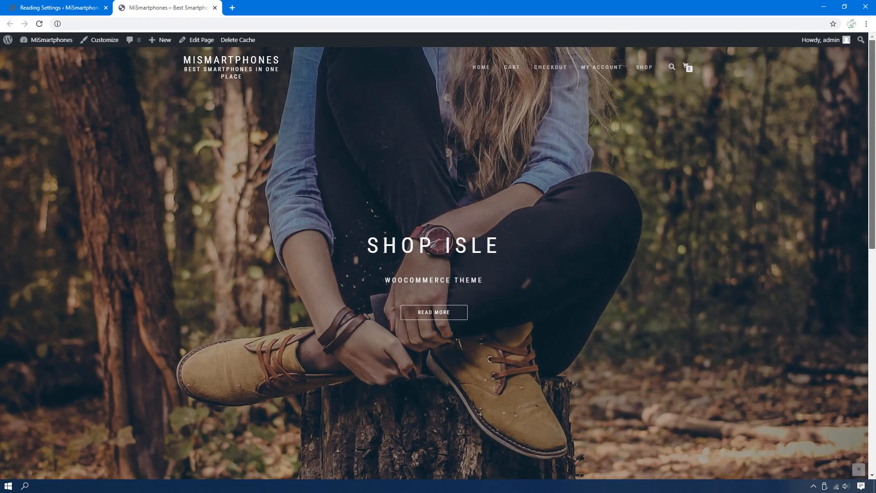
scroll(777, 360, "down", 10)
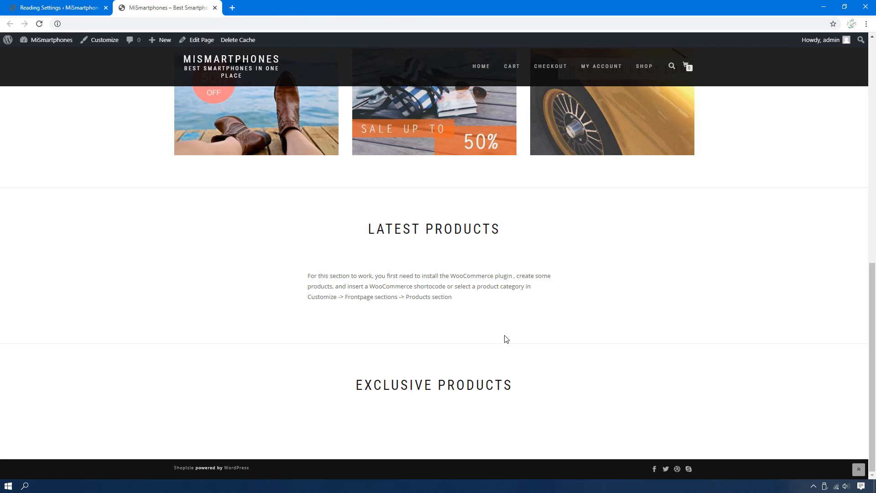
left_click_drag(872, 360, 870, 312)
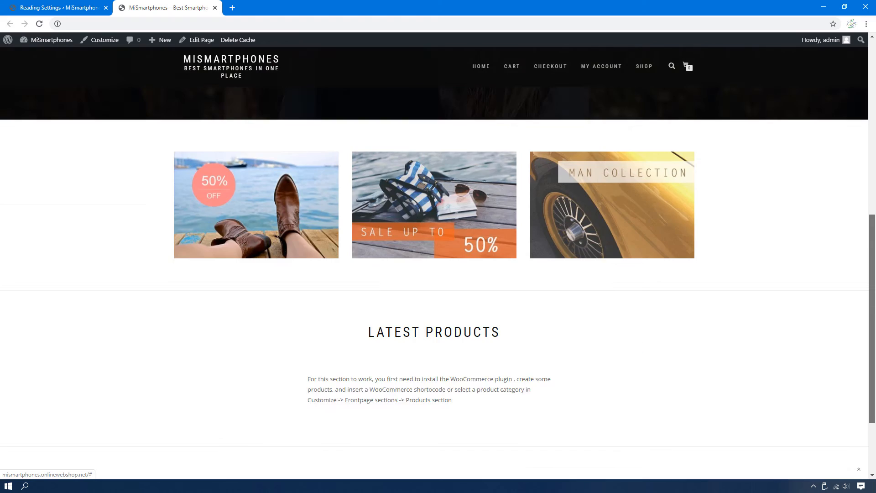
key("Home")
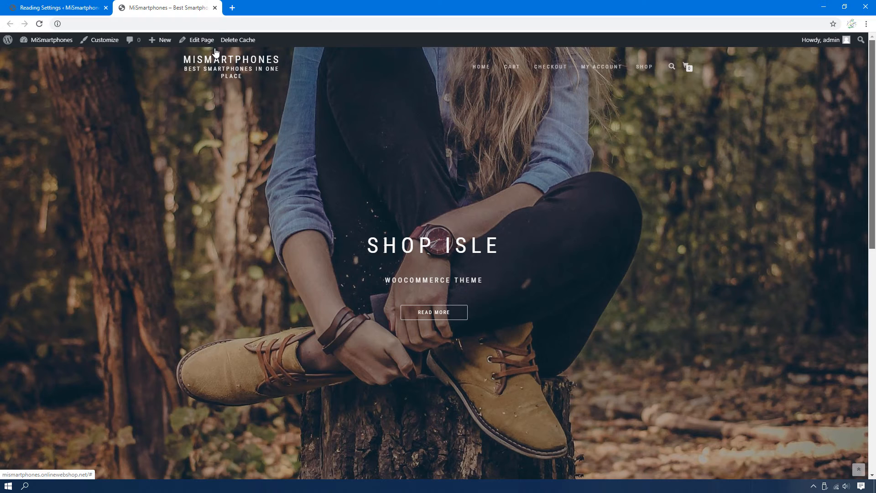
Open the theme customizer from the admin dashboard, close the page editor tab, and look over the homepage preview.
left_click(201, 39)
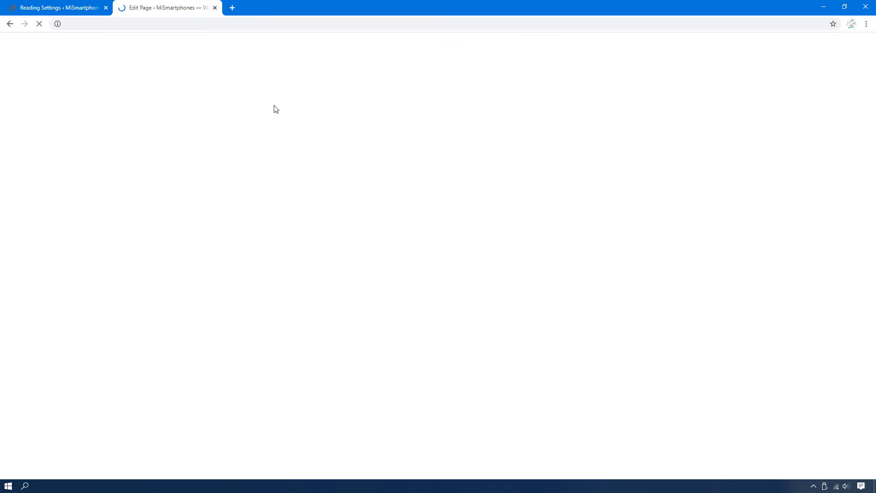
left_click(59, 8)
mouse_move(44, 222)
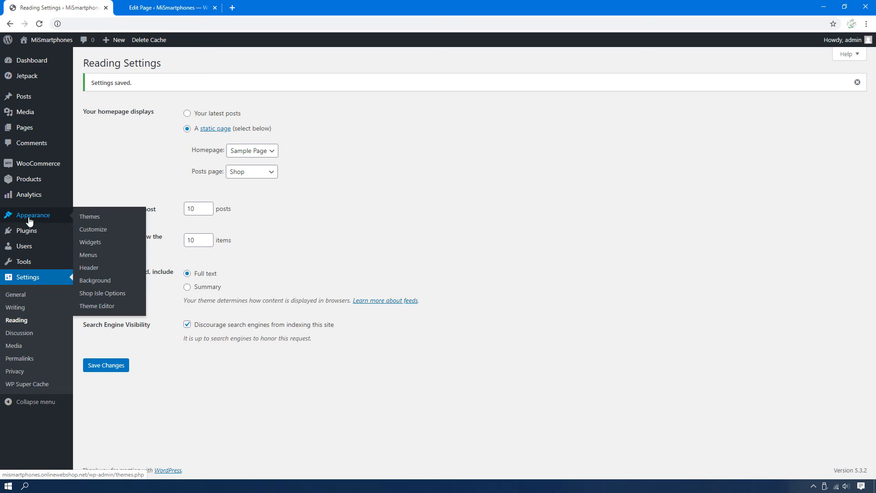
left_click(100, 234)
left_click(197, 8)
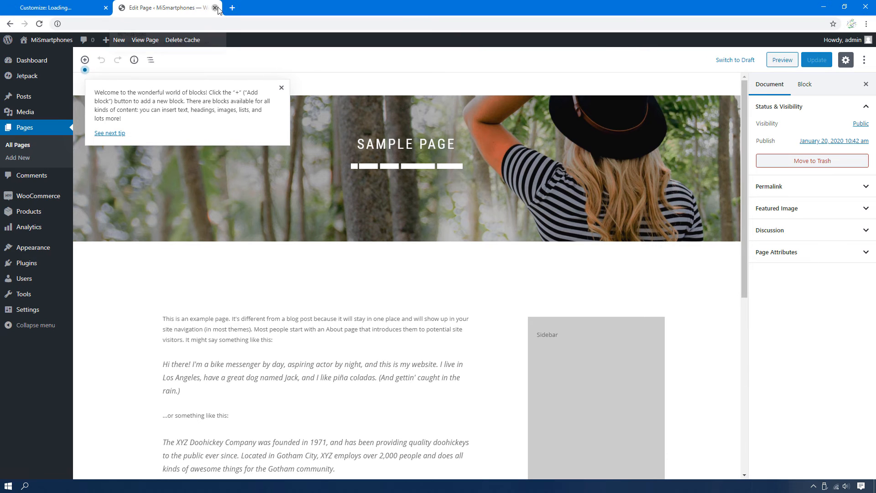
left_click(215, 8)
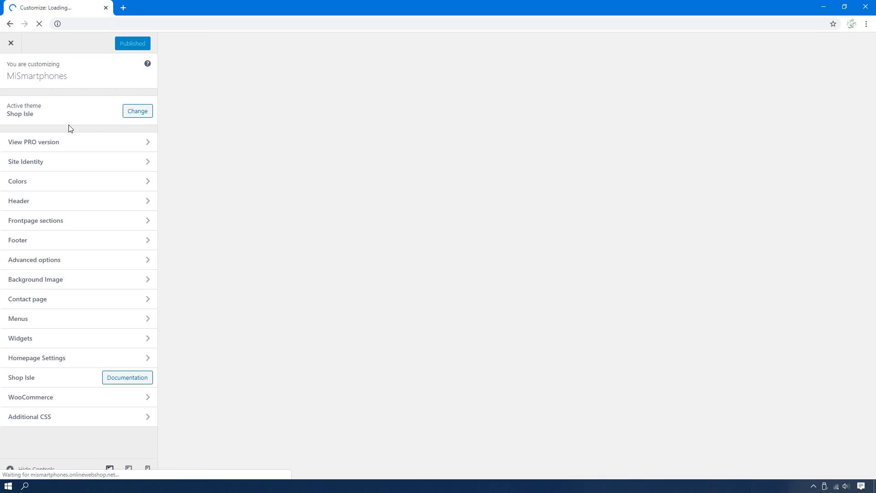
scroll(377, 212, "down", 10)
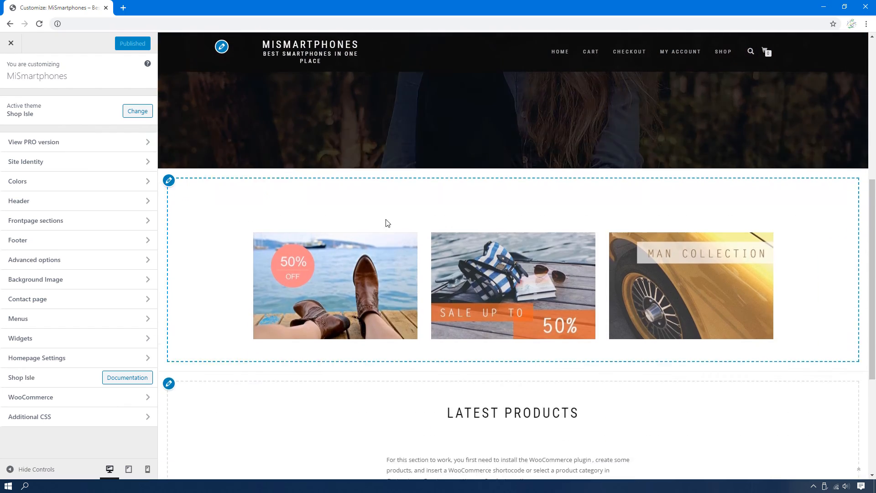
scroll(386, 223, "up", 10)
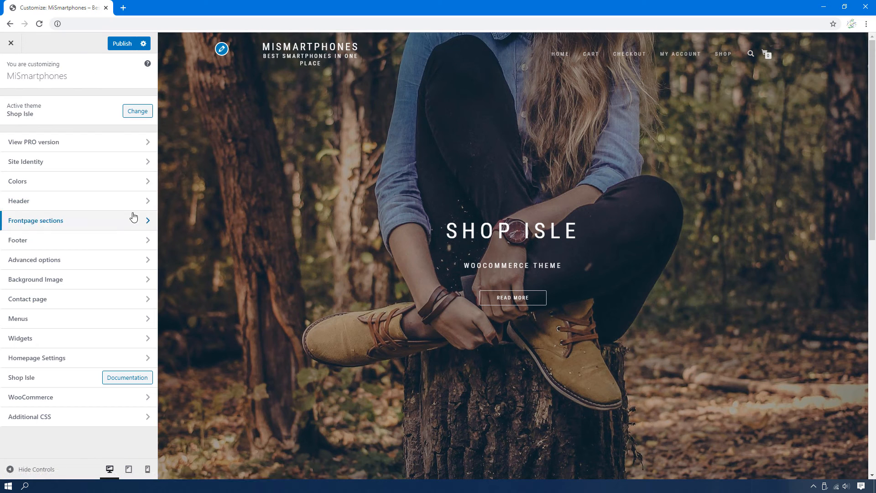
In the frontpage's big title section, set the title to "MiSmartphones" and the subtitle to "Best Smartphones in one Place".
left_click(100, 223)
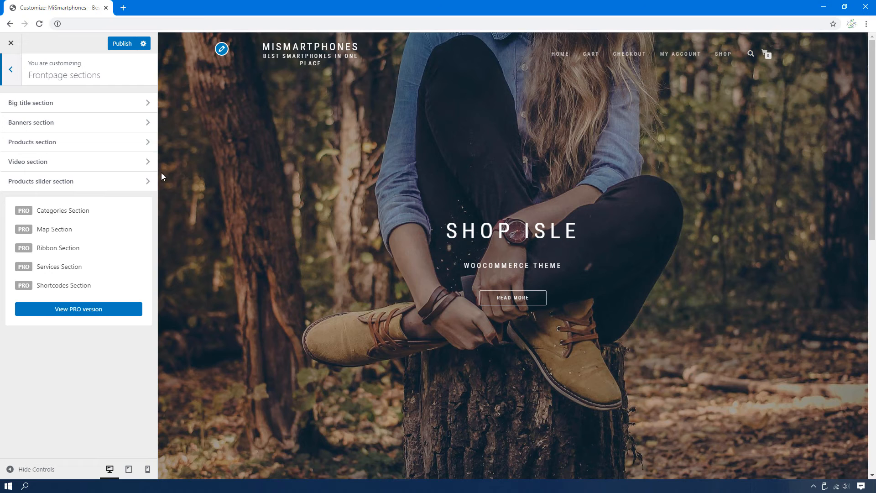
left_click(122, 106)
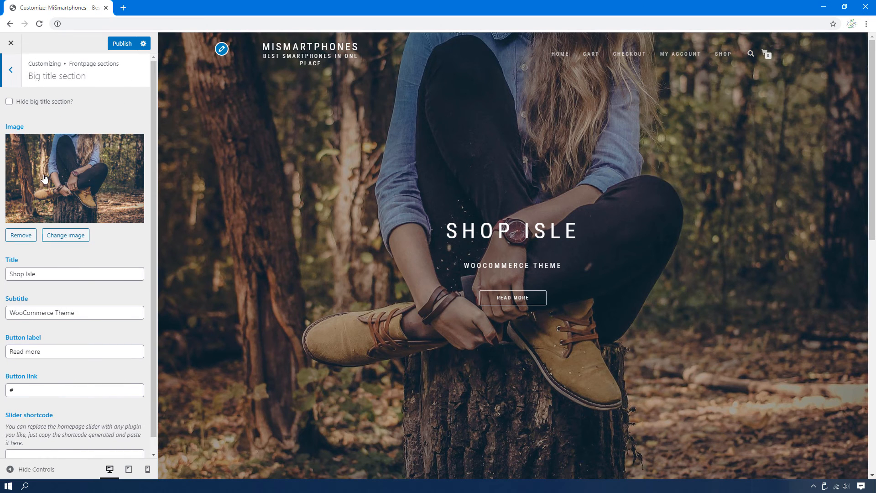
triple_click(108, 272)
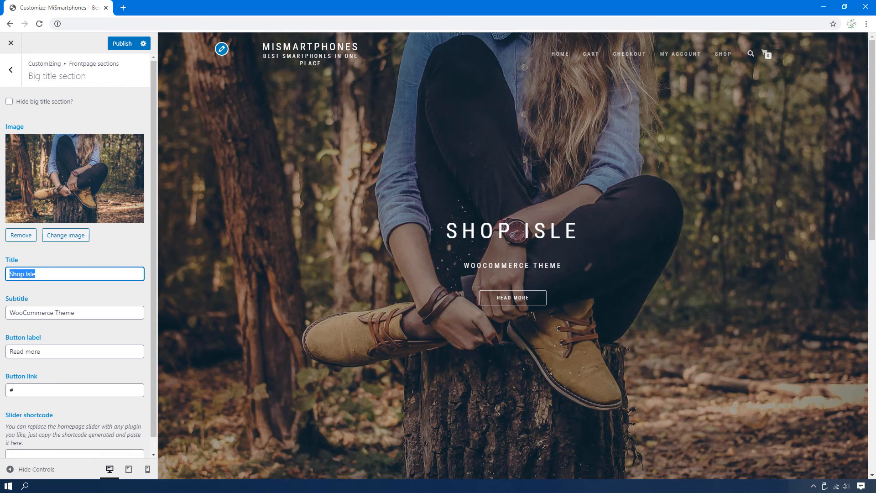
type("M")
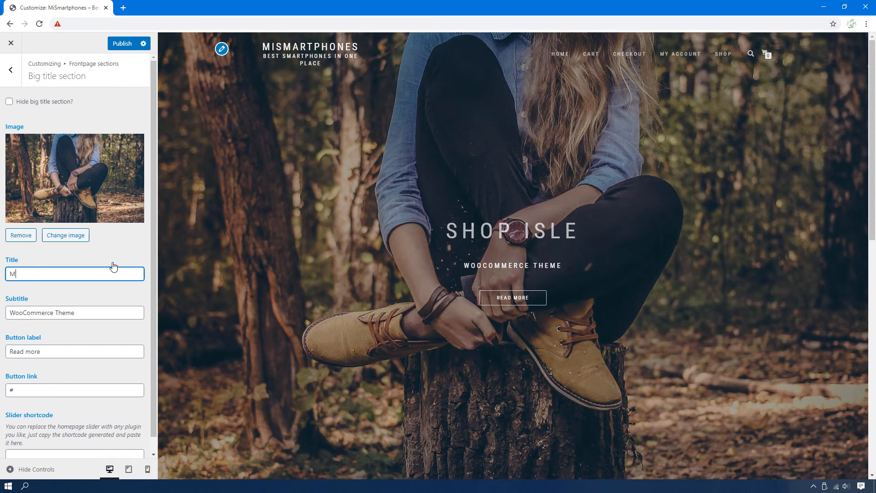
type("iSmartphones")
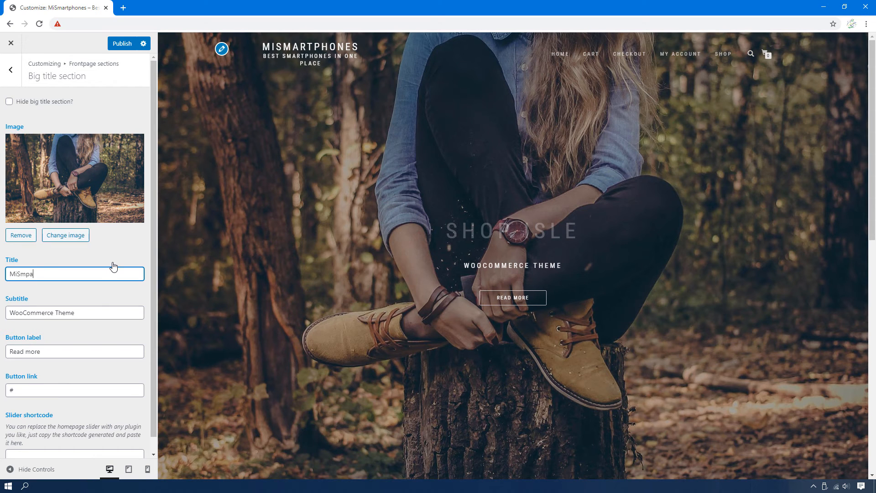
triple_click(97, 313)
type("Best ")
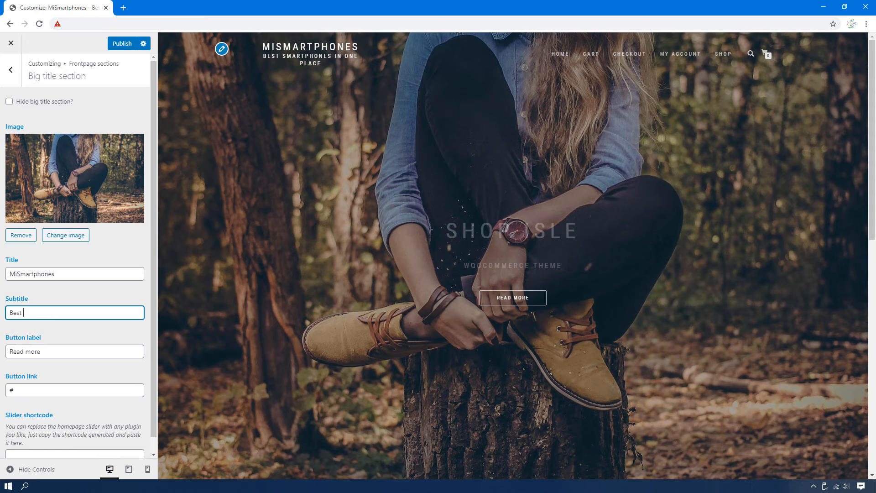
type("Smartphones in one Place")
Set the big title section's button label to "Check Smartphones".
left_click(51, 352)
triple_click(62, 352)
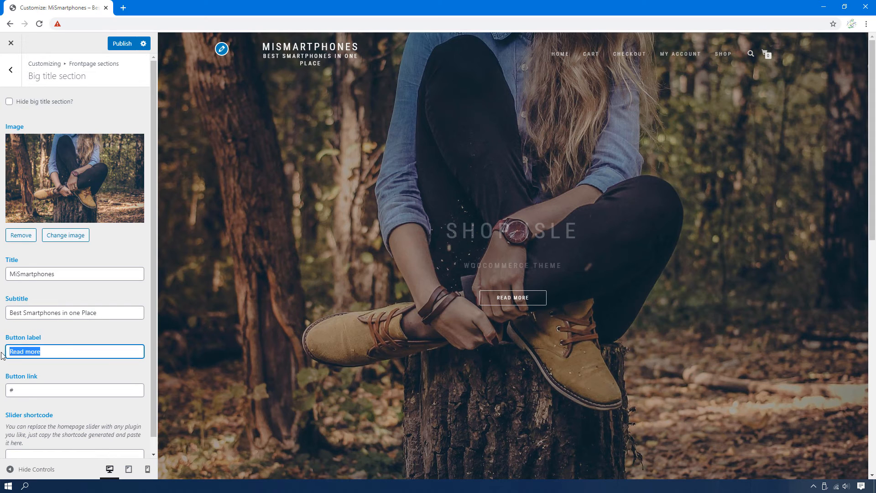
type("CHeck")
key("BackSpace")
key("BackSpace")
key("BackSpace")
key("BackSpace")
key("BackSpace")
type("heck Smartphones")
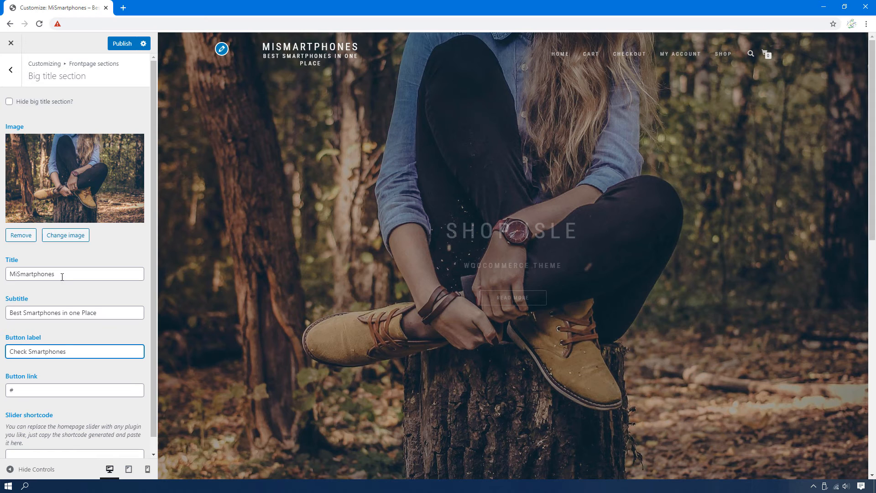
Replace the big title section's image with header-scaled.jpg from the media library and publish the customizations.
left_click(68, 235)
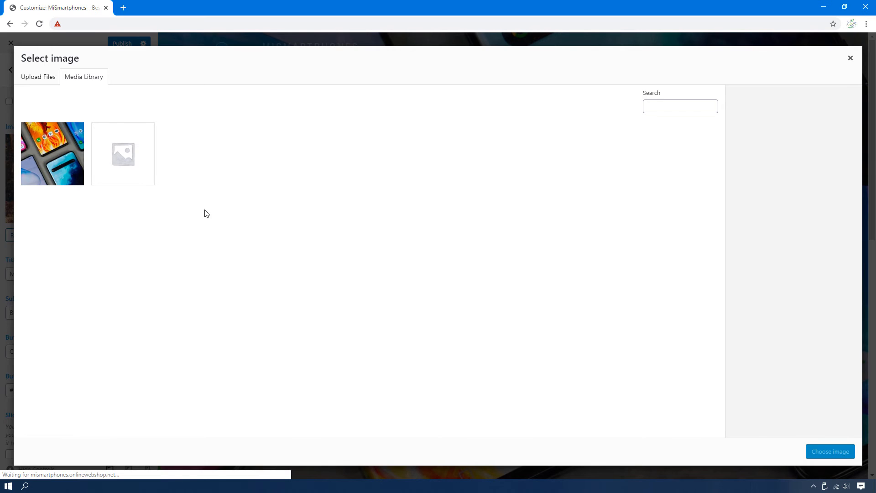
left_click(73, 174)
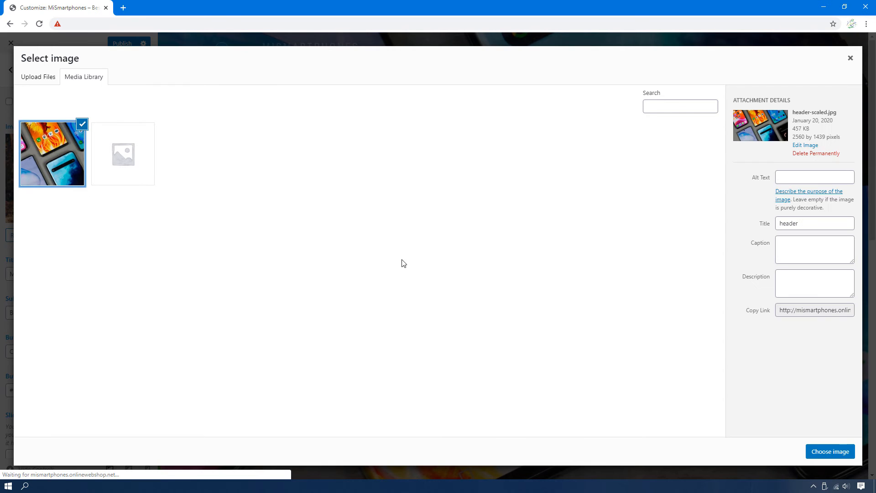
left_click(36, 78)
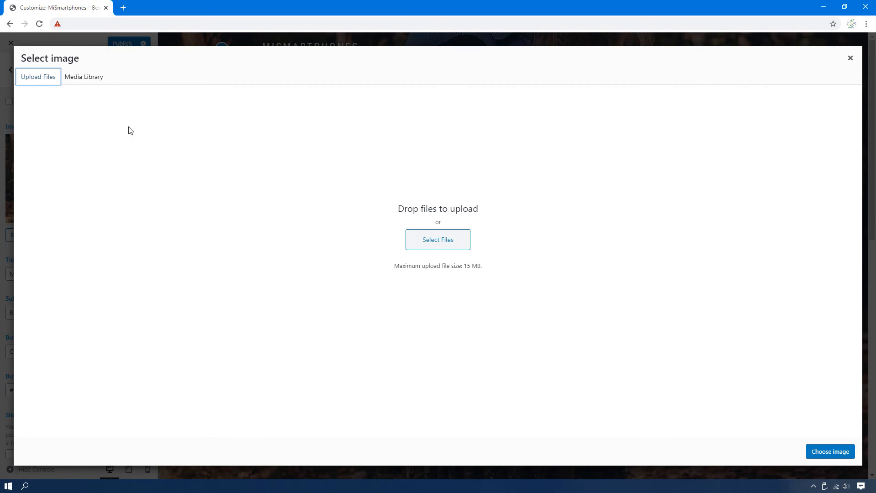
left_click(84, 79)
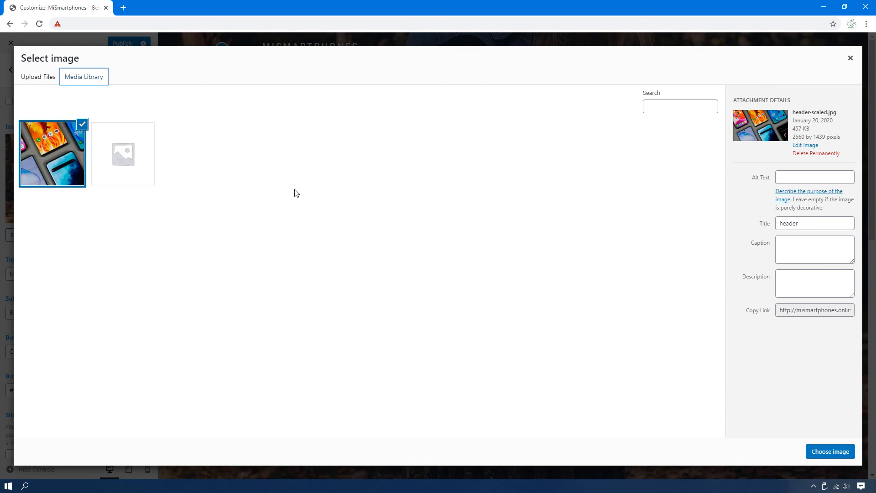
left_click(819, 457)
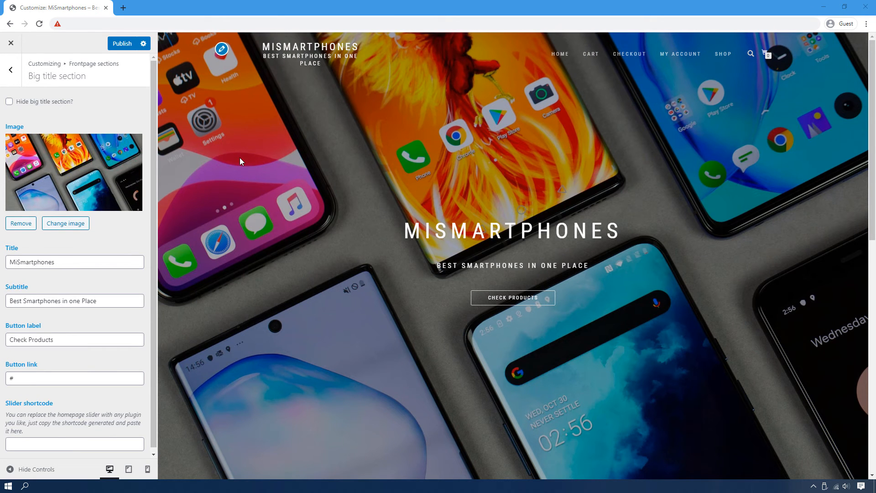
left_click_drag(873, 46, 456, 196)
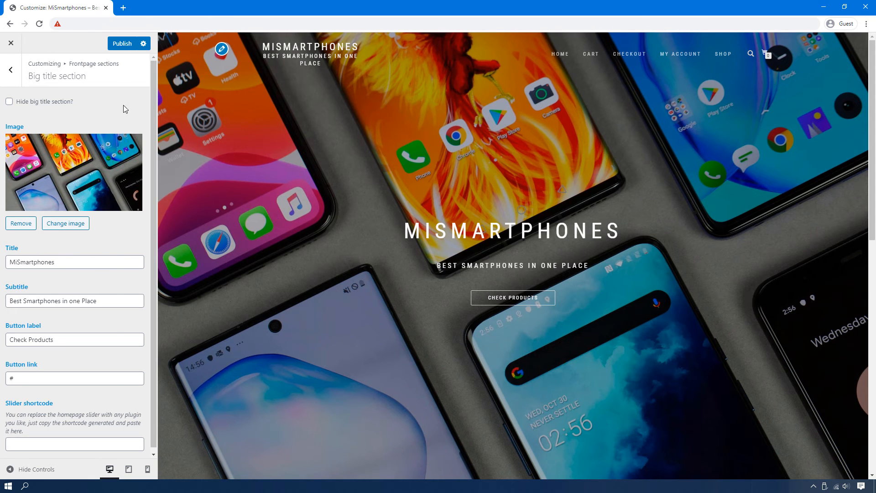
left_click(123, 44)
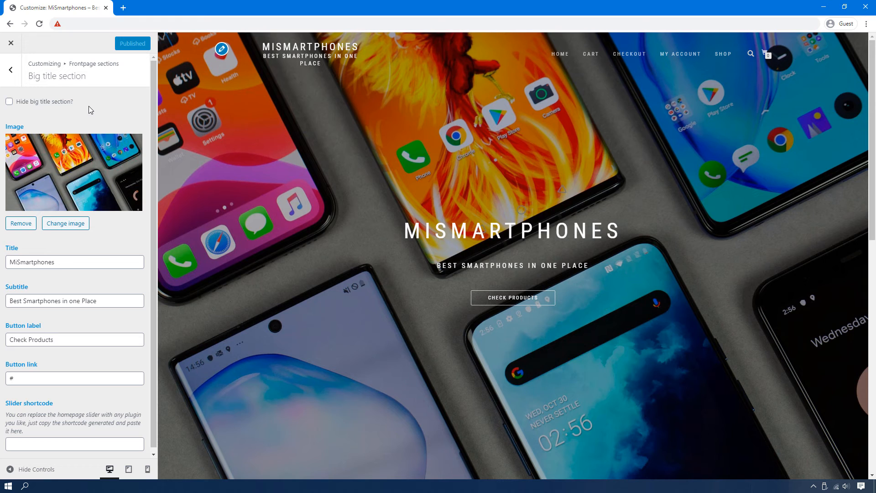
Leave the customizer, review the live homepage from the banner to the footer in a new tab, and close that tab.
left_click(13, 45)
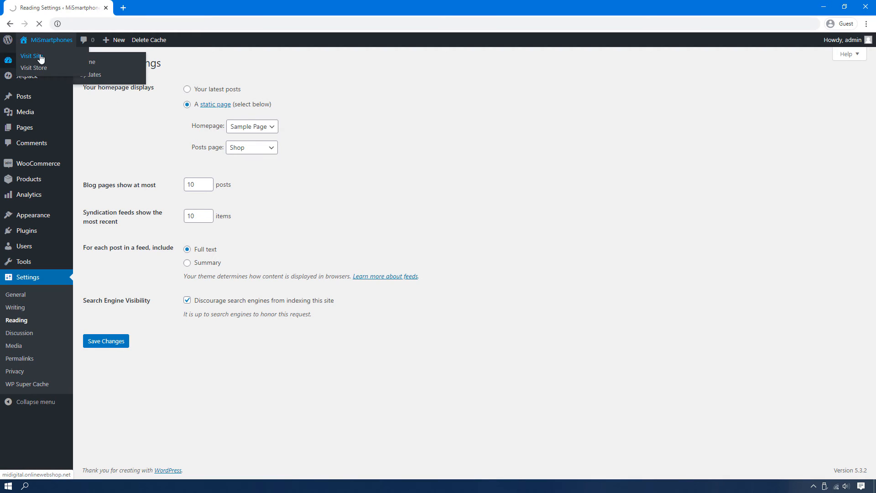
right_click(41, 56)
left_click(54, 62)
left_click(164, 8)
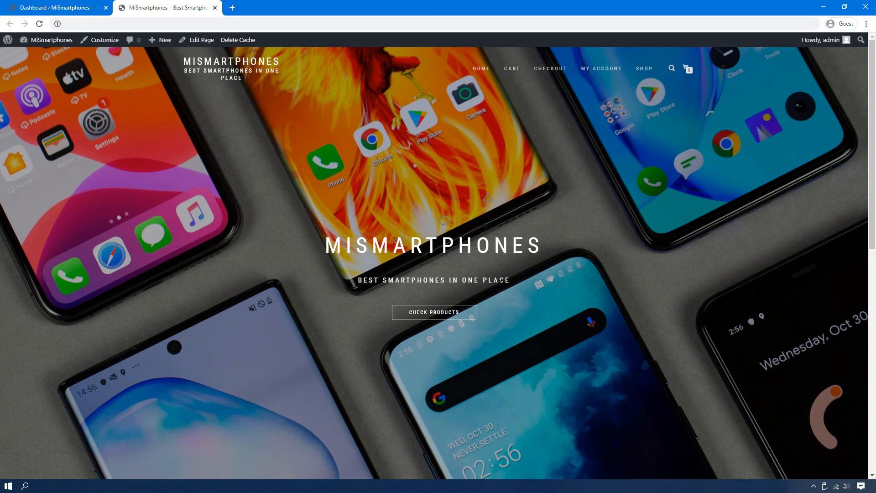
left_click_drag(872, 137, 855, 368)
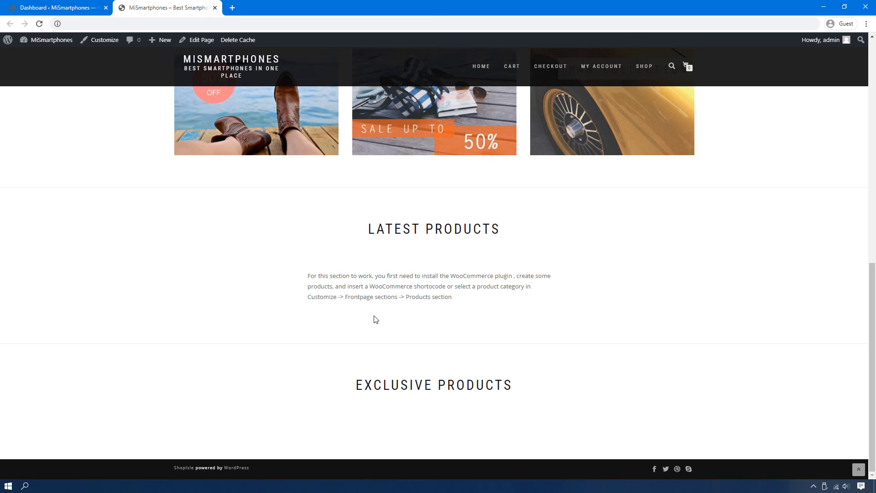
left_click(215, 8)
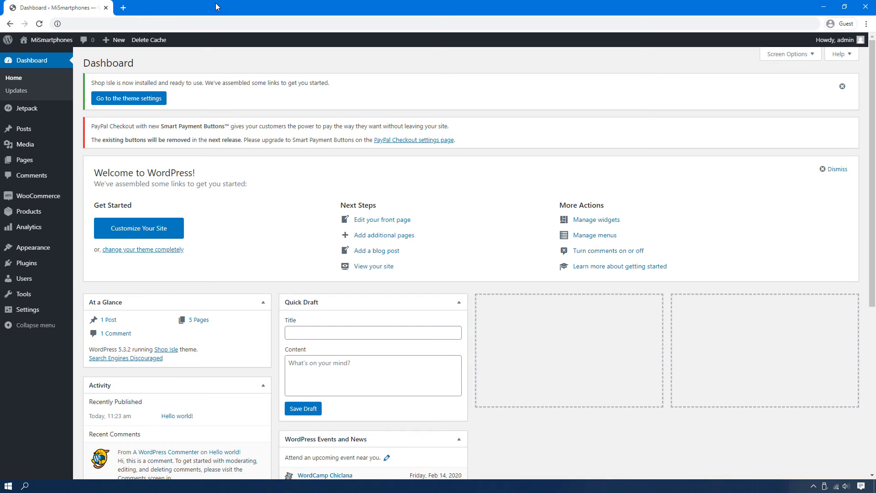
Add a new product named "Nokia 3310" with the description "The well-known and beloved Nokia 3310 is back!".
mouse_move(49, 215)
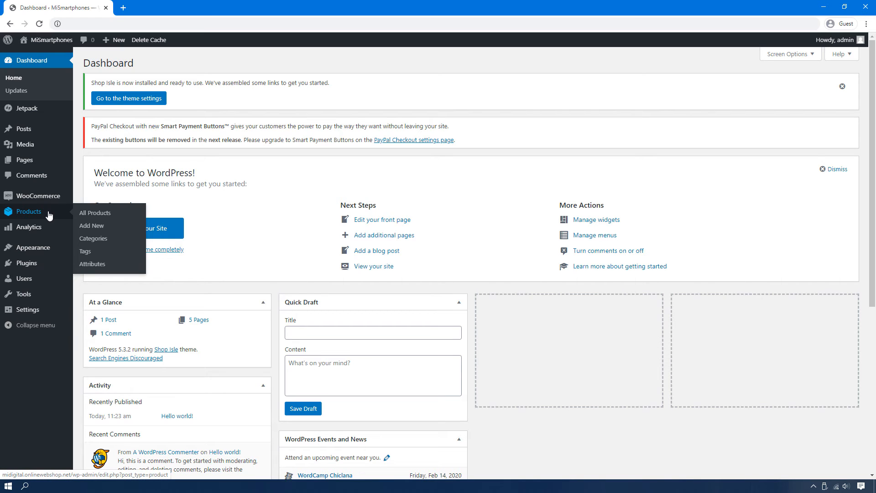
left_click(91, 226)
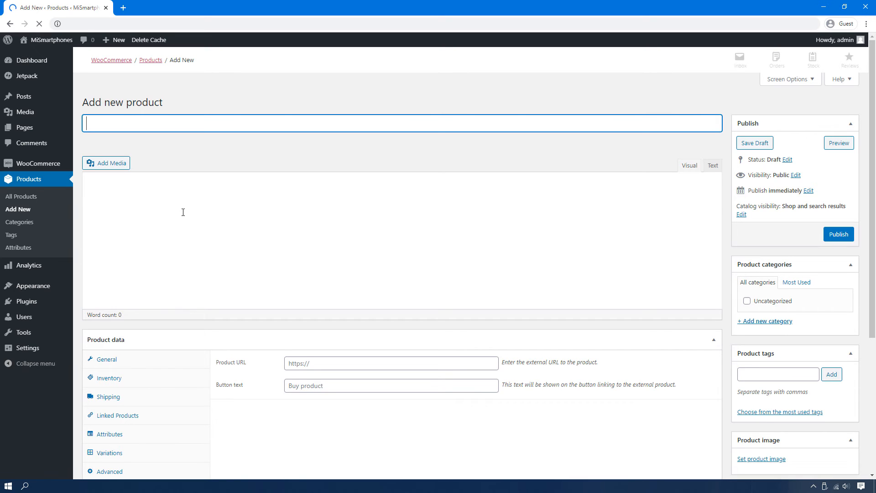
scroll(183, 213, "down", 3)
scroll(215, 270, "down", 7)
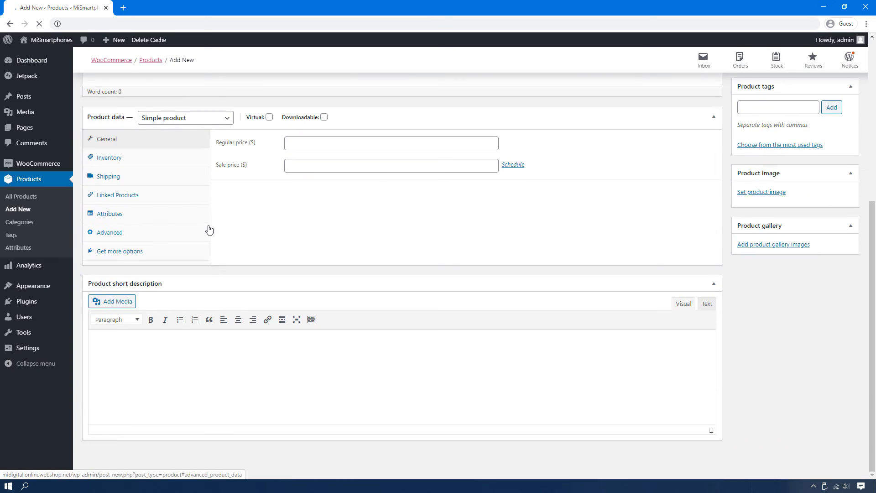
scroll(382, 231, "up", 4)
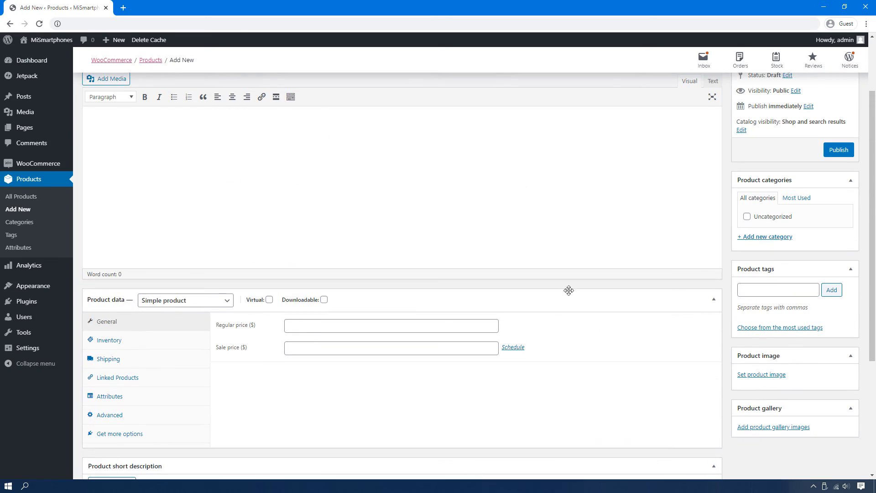
scroll(563, 289, "up", 2)
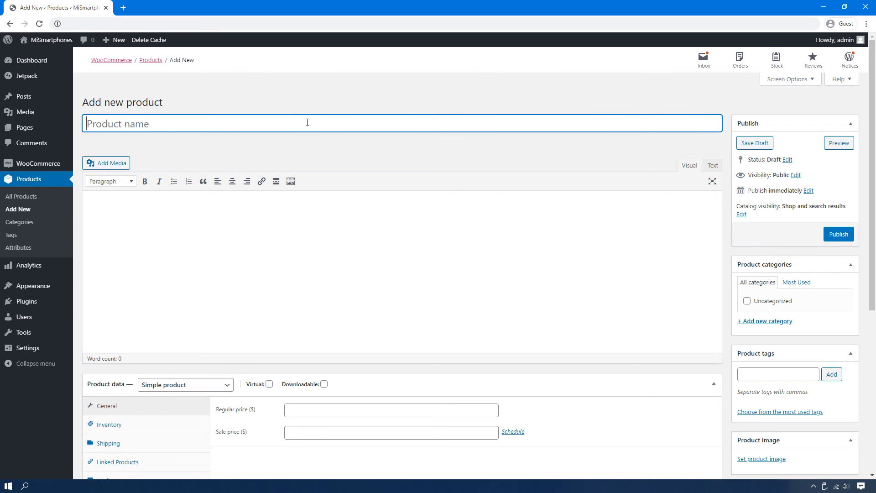
type("Nokia")
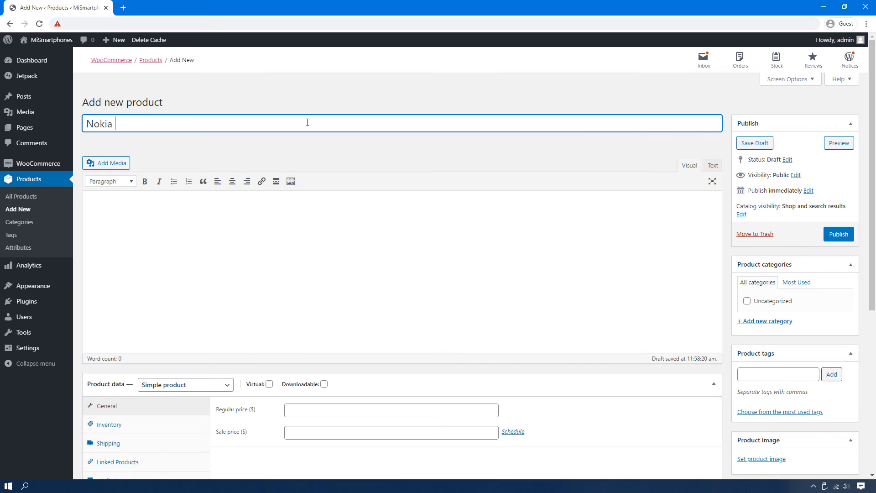
type(" 3310")
left_click(339, 247)
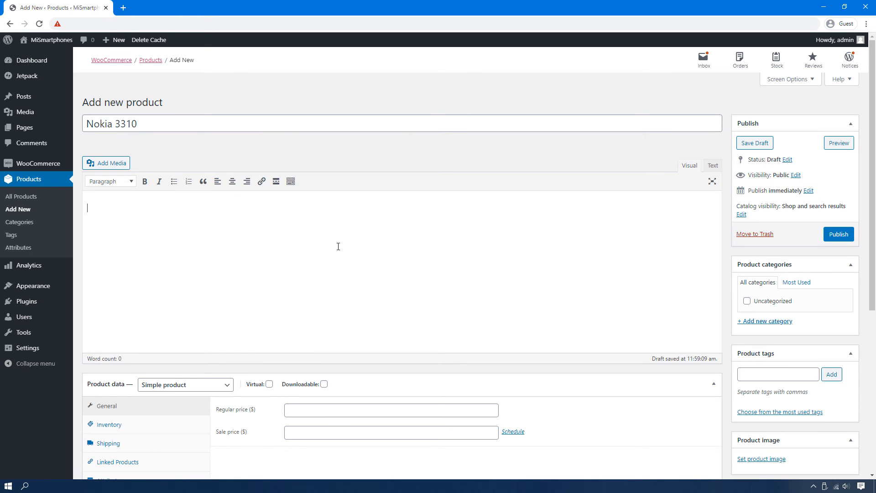
type("The well-known and beloved Nokia 3310 is back!")
Examine the product data settings, including the explanations of the Virtual and Downloadable options.
scroll(338, 228, "down", 1)
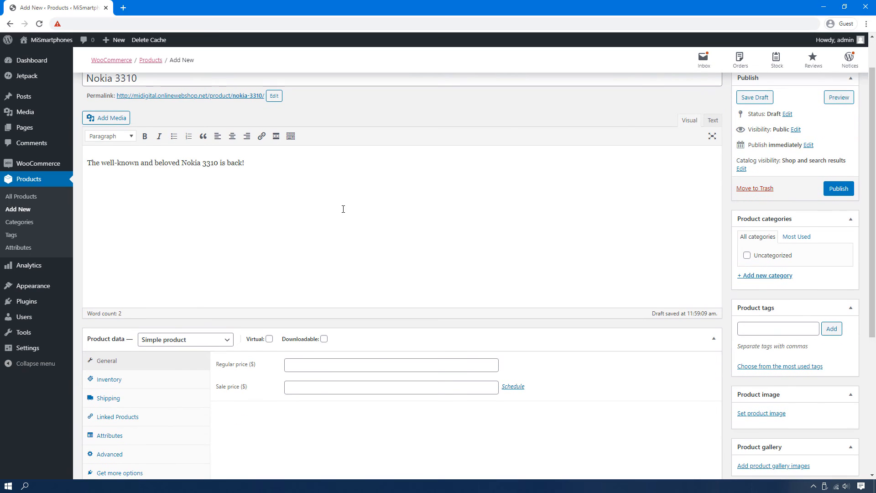
scroll(354, 248, "down", 3)
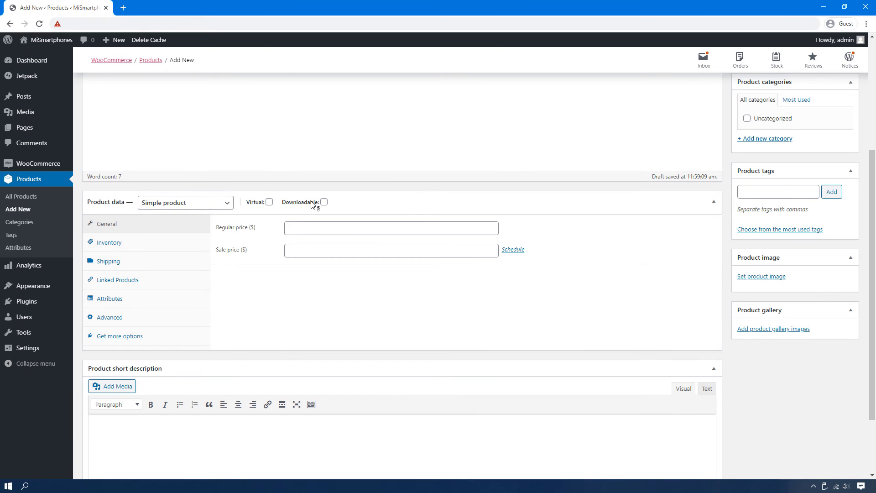
mouse_move(312, 204)
mouse_move(256, 202)
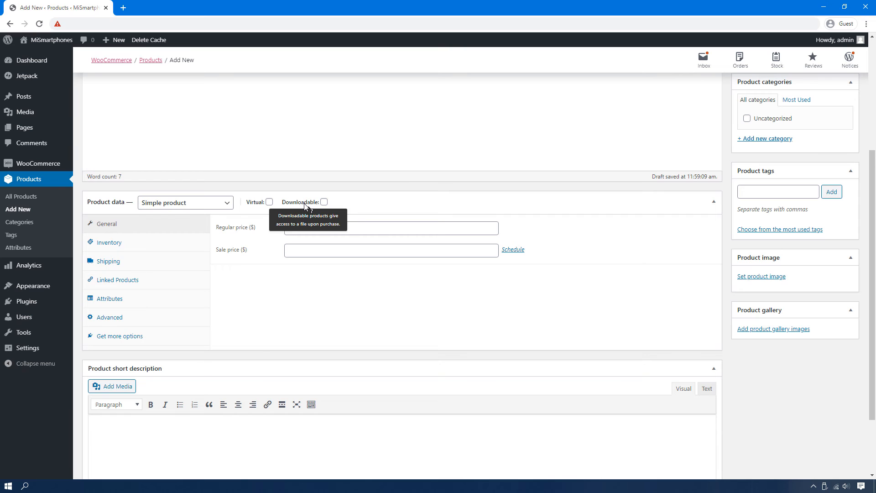
Turn on the Virtual and Downloadable options to examine the settings they change, and turn both off again.
left_click(269, 201)
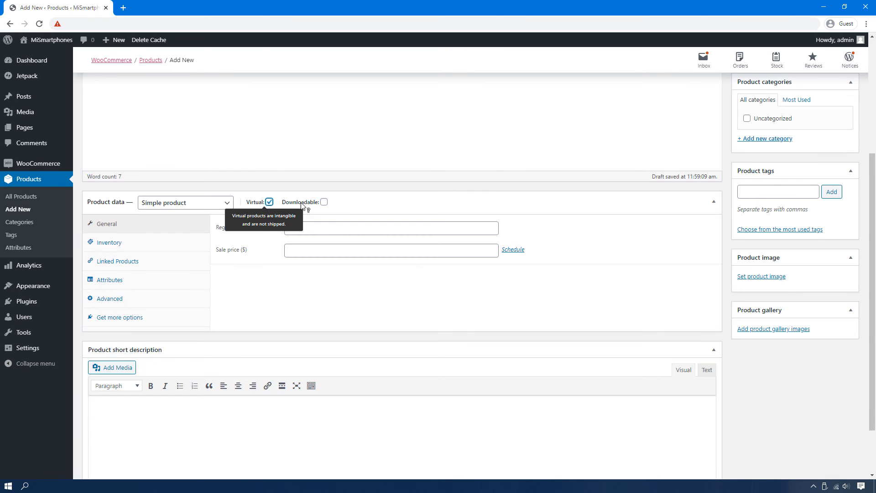
left_click(324, 202)
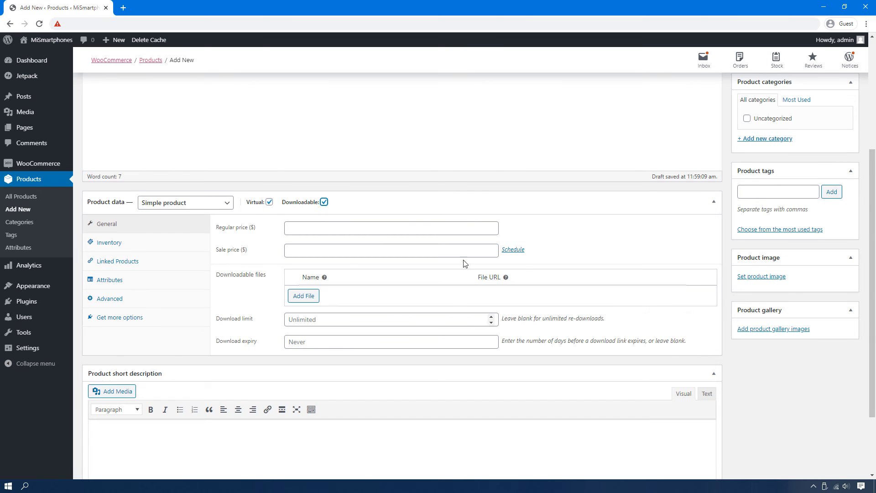
left_click(267, 206)
left_click(268, 203)
key("Tab")
key("space")
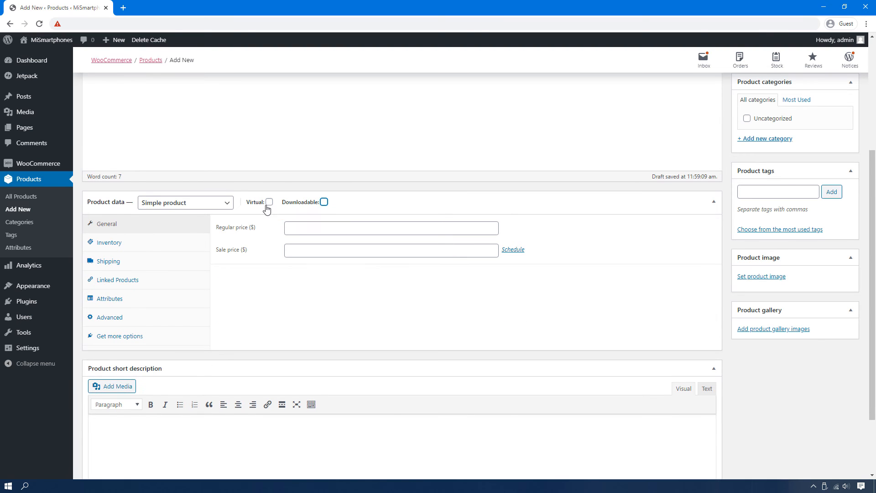
Set the product's regular price to 80 dollars and leave the sale price empty.
left_click(308, 229)
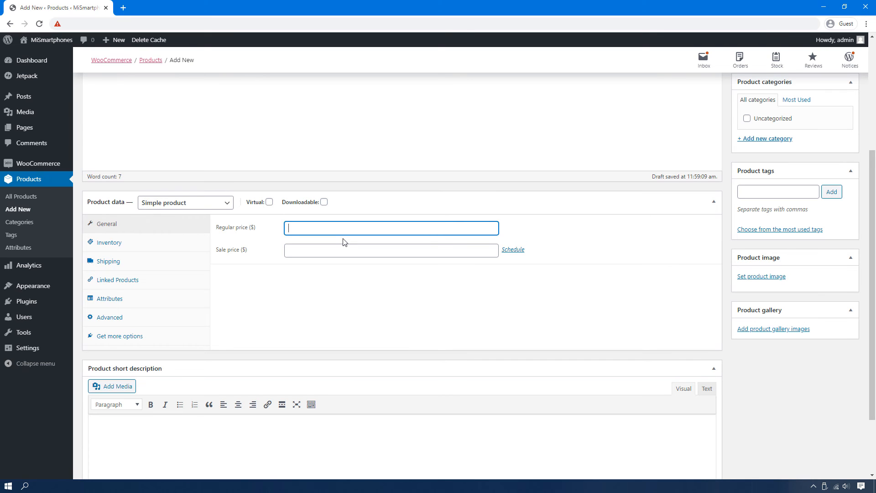
type("80")
left_click(335, 250)
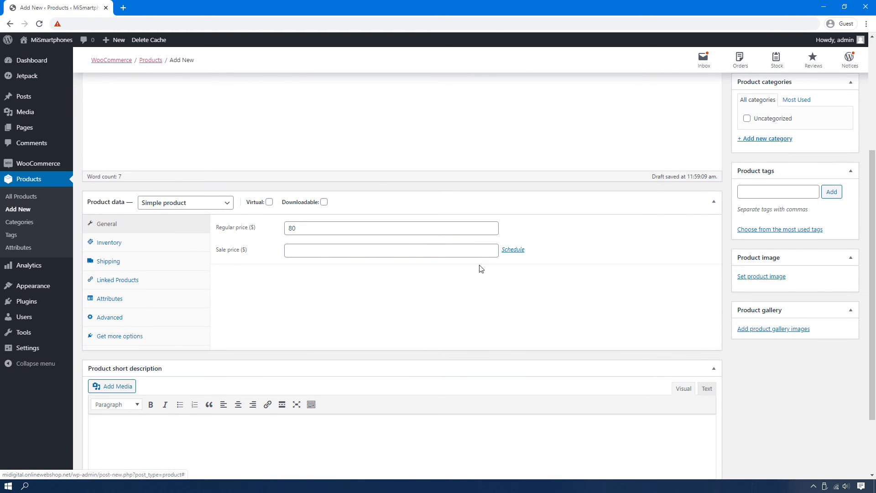
Examine the product's inventory, shipping, linked products and attributes settings.
left_click(183, 249)
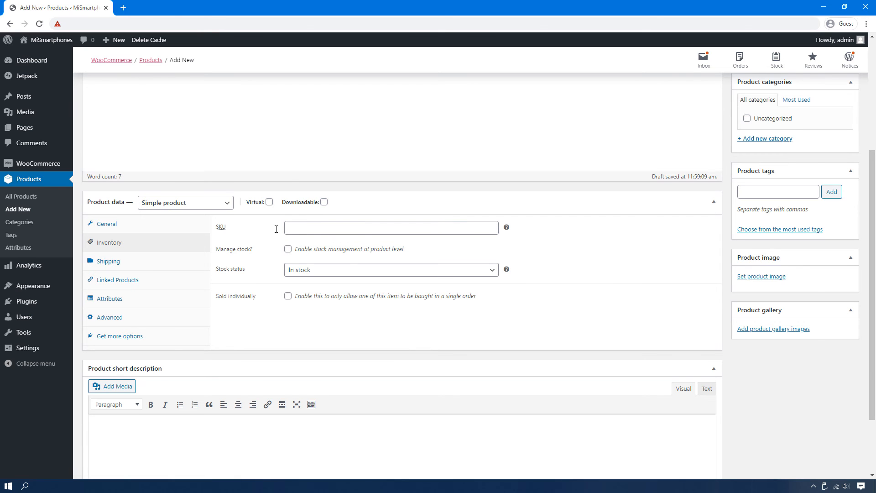
mouse_move(223, 231)
left_click(316, 228)
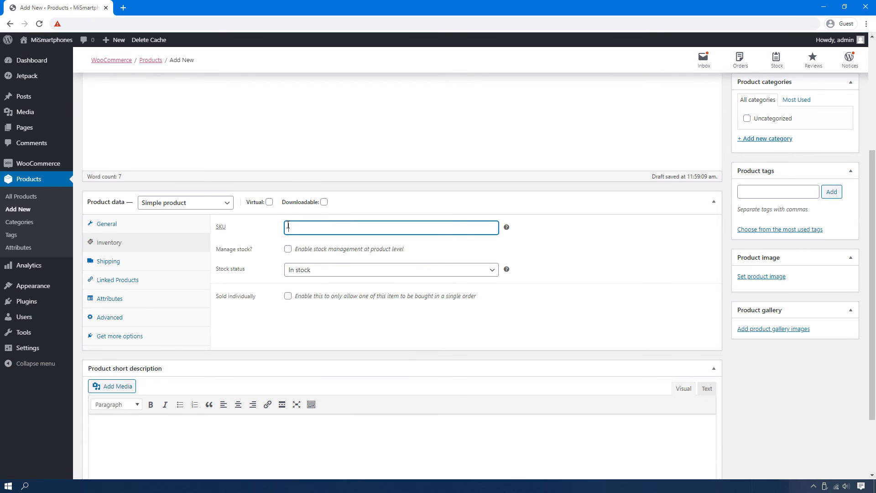
left_click(166, 269)
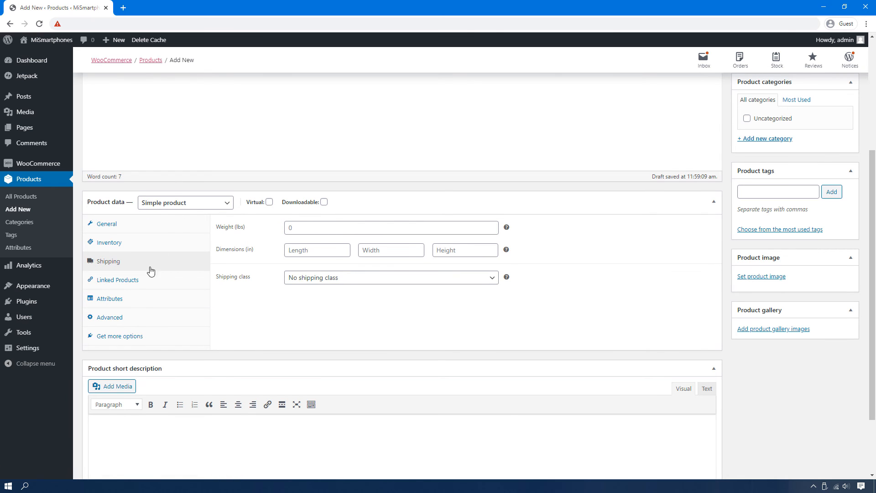
left_click(150, 284)
left_click(143, 305)
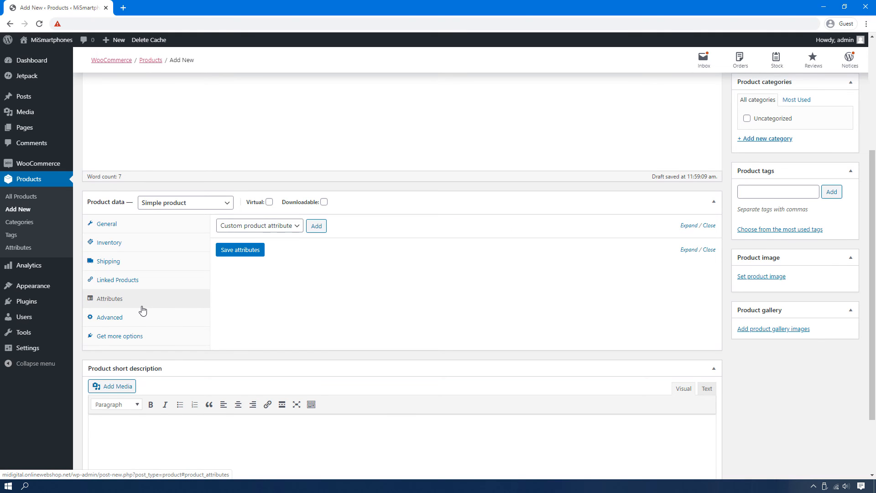
Copy the main description "The well-known and beloved Nokia 3310 is back!" into the product short description.
scroll(165, 338, "down", 2)
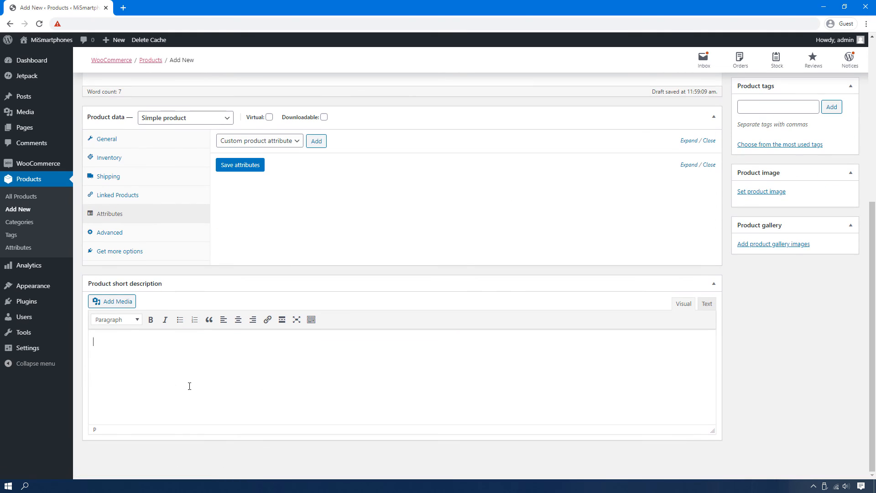
scroll(147, 310, "up", 6)
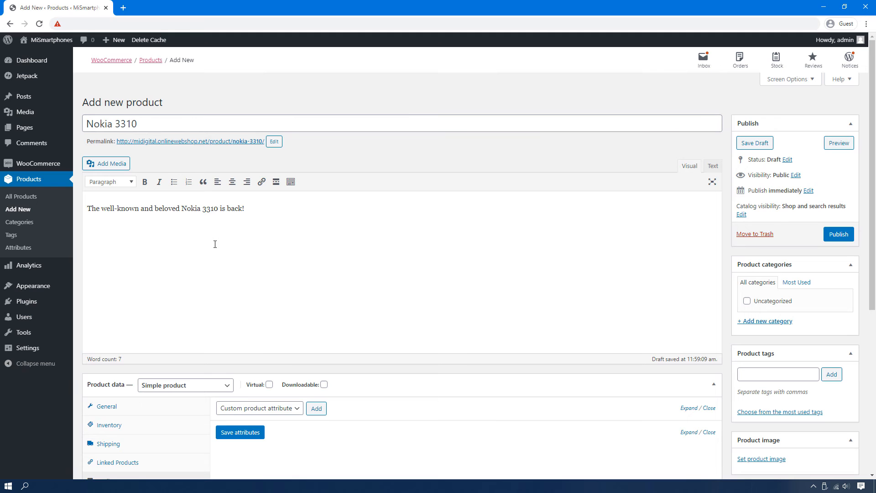
key("ctrl+a")
key("ctrl+c")
scroll(272, 409, "down", 6)
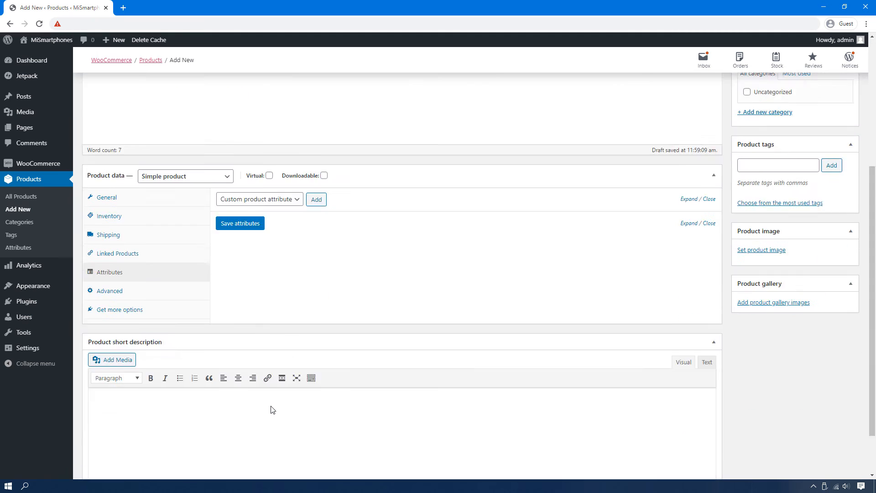
left_click(206, 386)
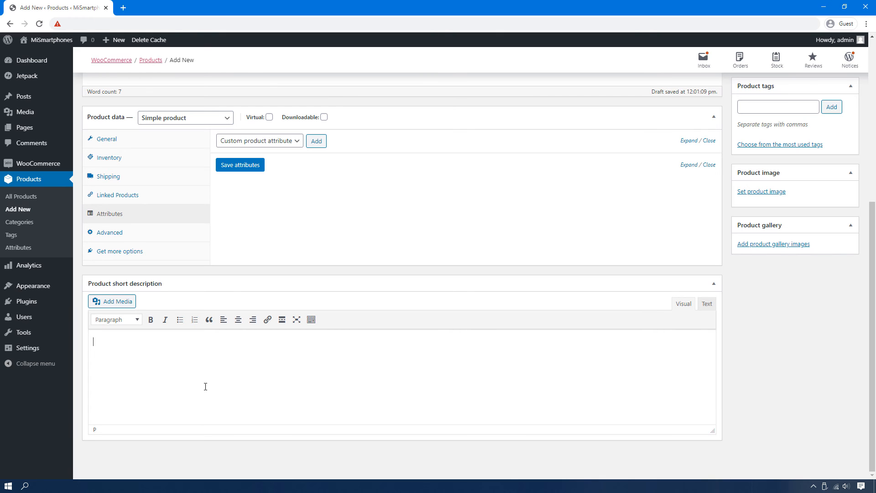
key("ctrl+v")
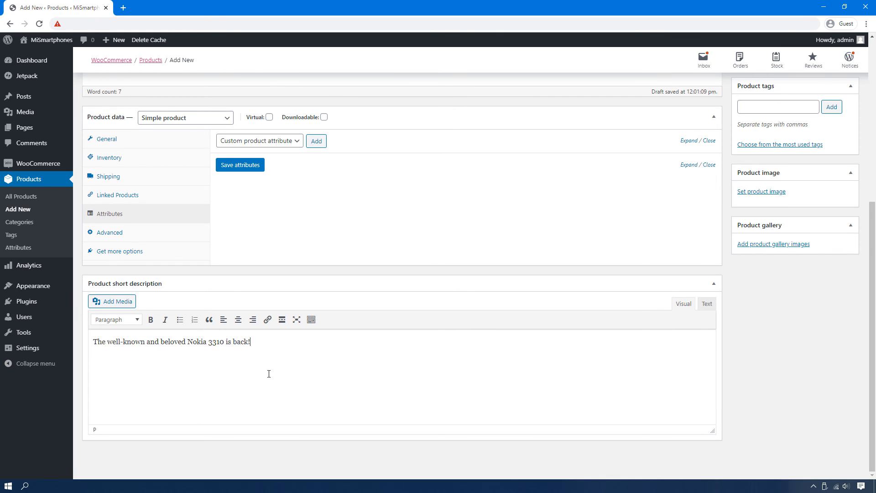
Upload nokia-3310b.png and set it as the product image.
scroll(504, 340, "up", 6)
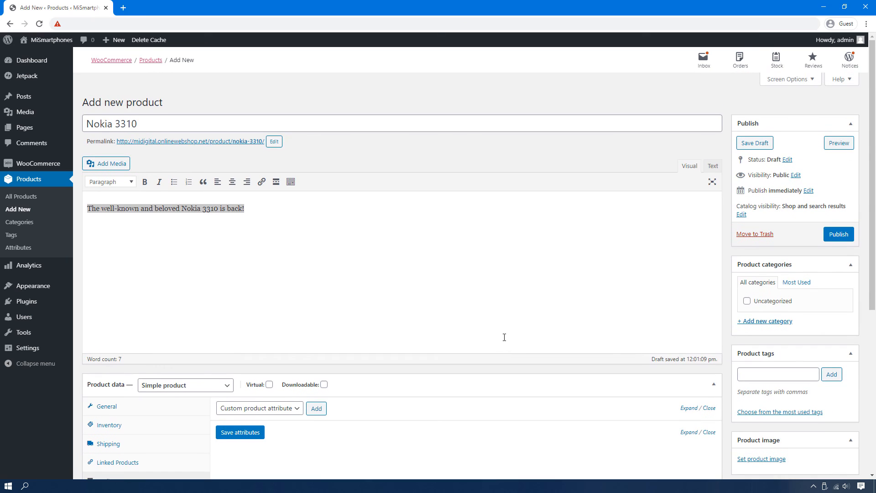
scroll(504, 338, "down", 3)
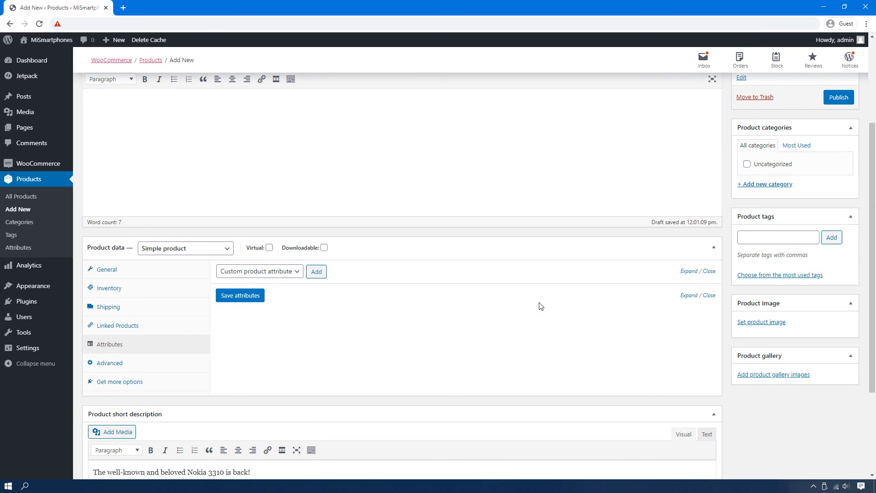
scroll(540, 306, "up", 3)
scroll(540, 306, "down", 3)
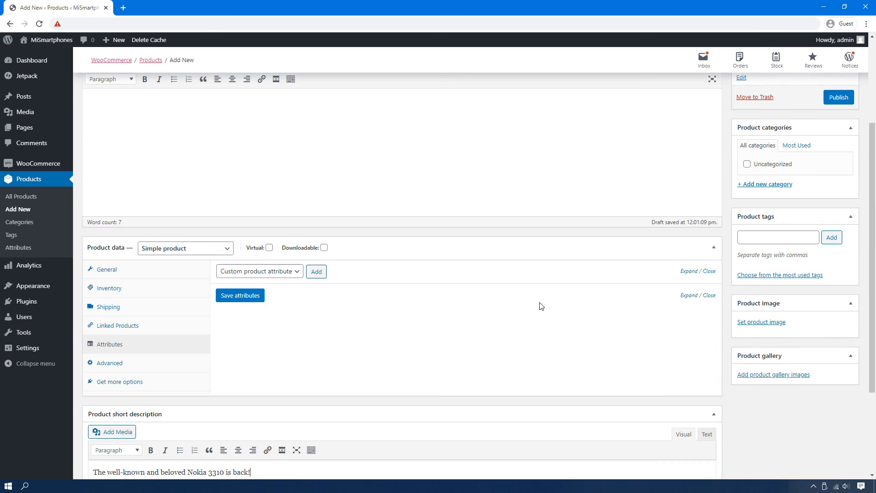
left_click(758, 325)
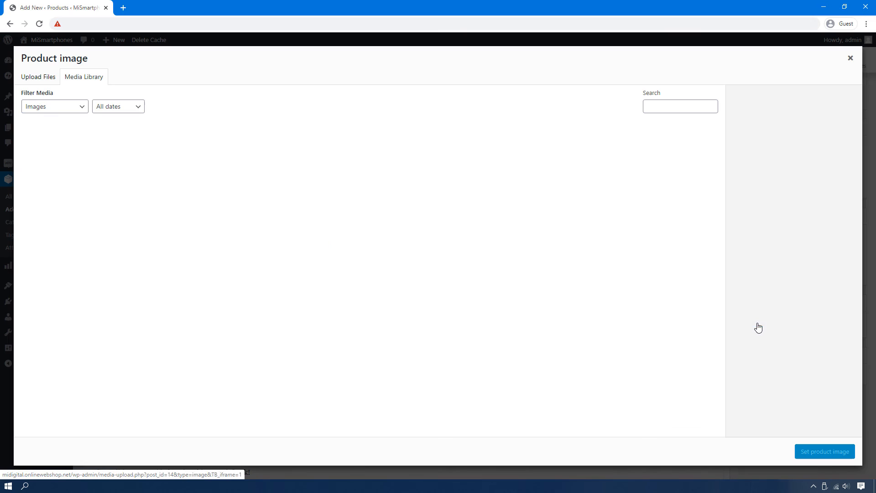
left_click(44, 81)
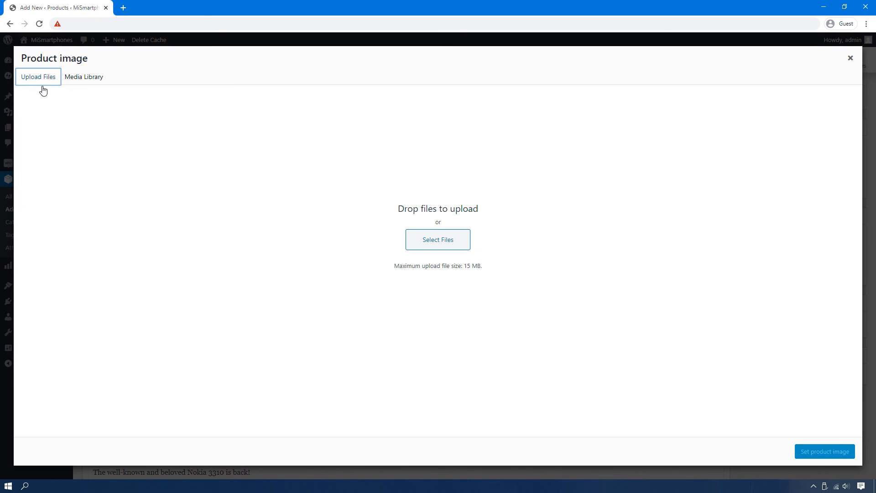
left_click_drag(439, 222, 436, 204)
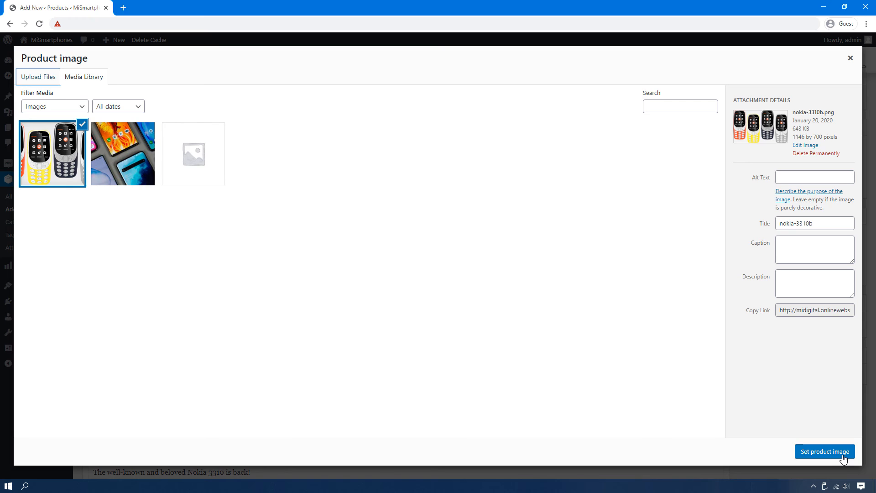
left_click(826, 451)
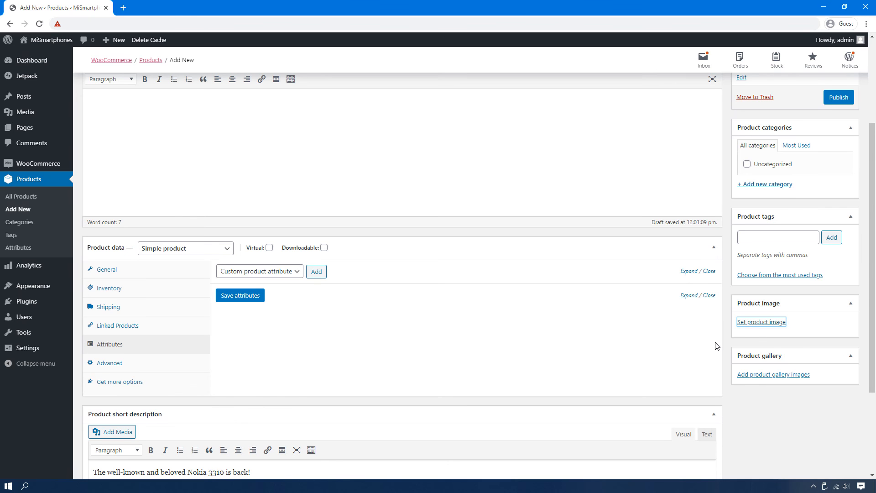
Add a new product category named "Nokia" without a parent category and assign it to the product.
scroll(724, 327, "down", 2)
scroll(724, 327, "up", 4)
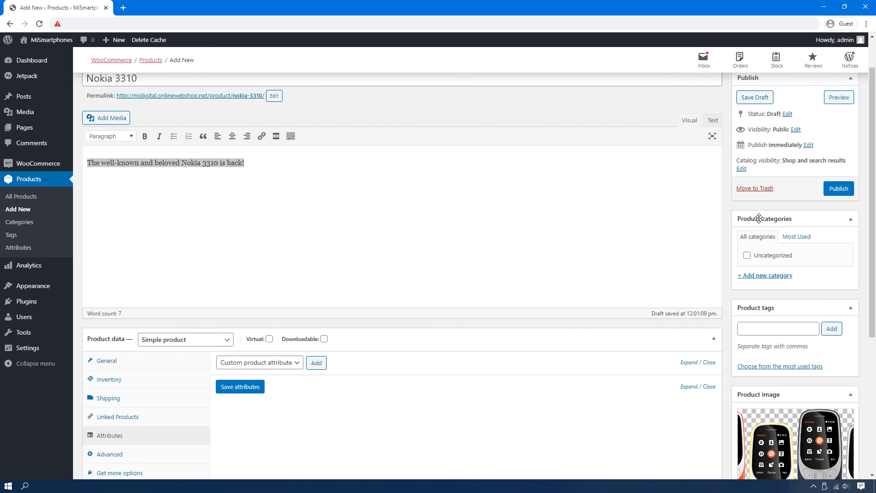
left_click(768, 277)
type("Nokia")
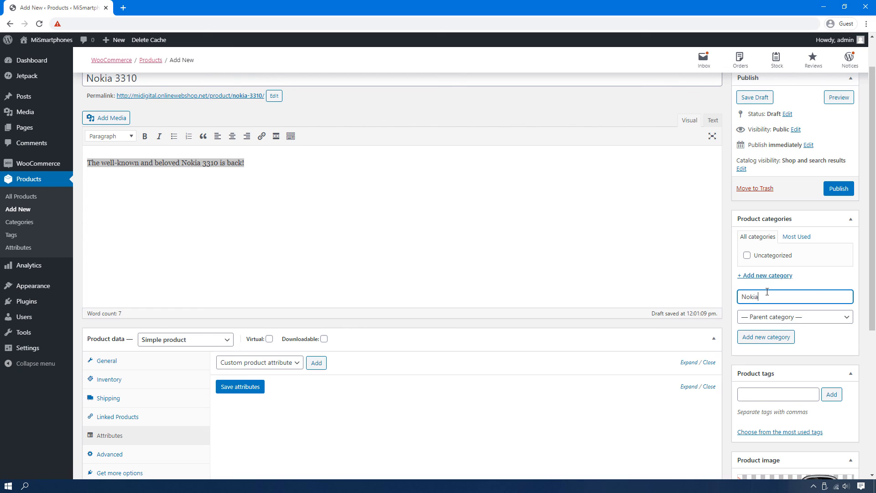
left_click(778, 319)
left_click(808, 349)
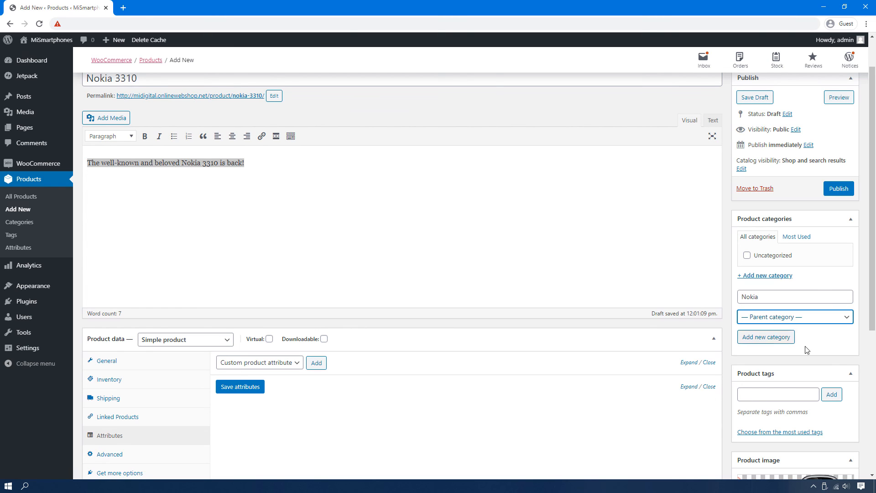
left_click(766, 337)
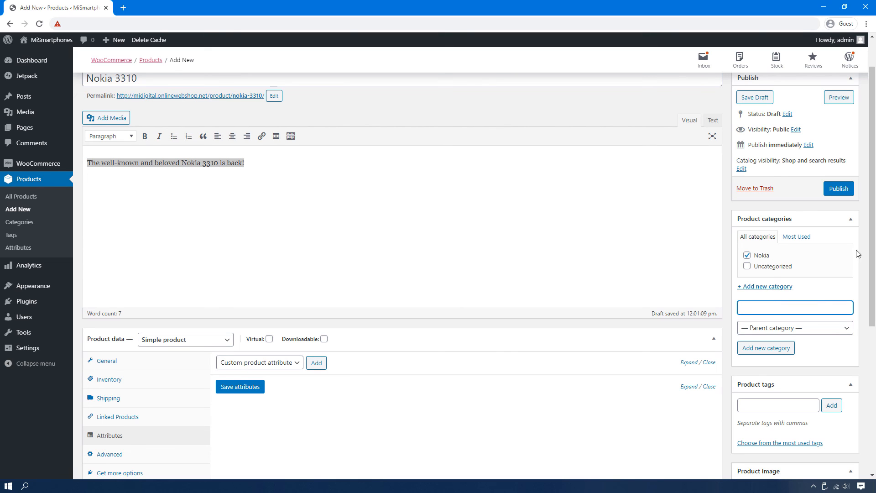
Preview the Nokia 3310 product page, check its price, image and descriptions, and close the preview.
scroll(875, 227, "up", 1)
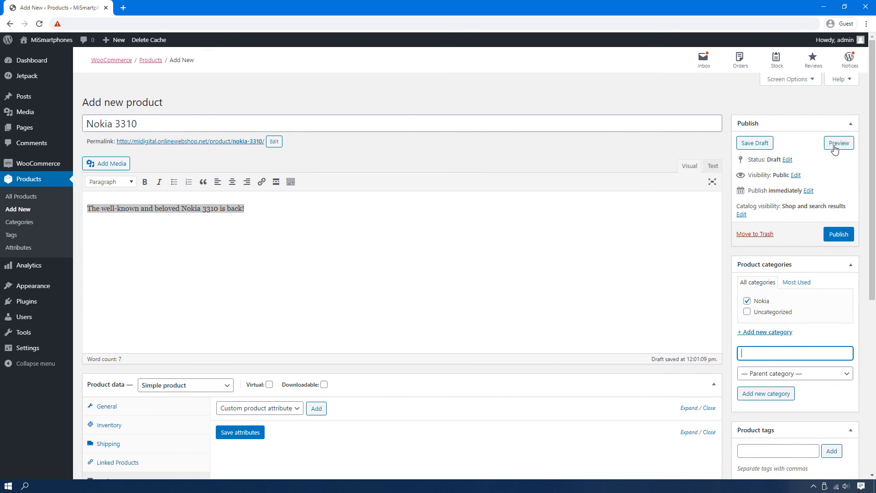
left_click(839, 143)
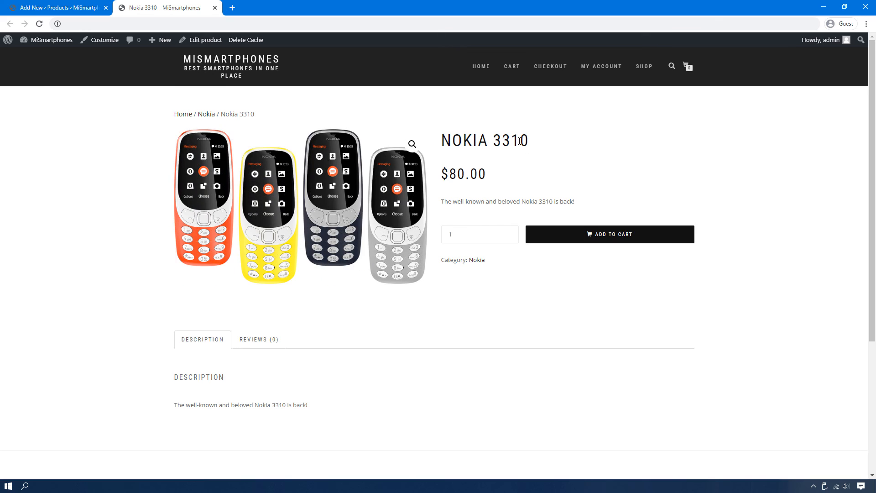
scroll(204, 283, "down", 3)
left_click_drag(181, 242, 362, 245)
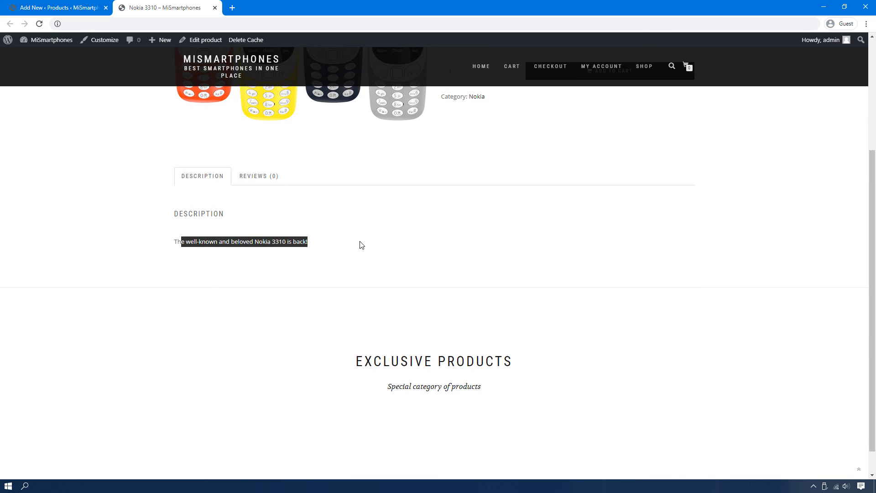
scroll(208, 240, "up", 3)
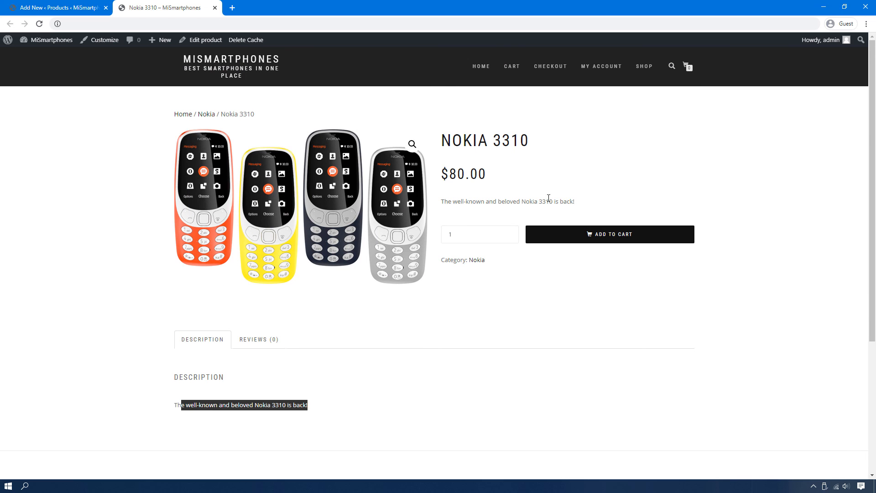
key("ctrl+w")
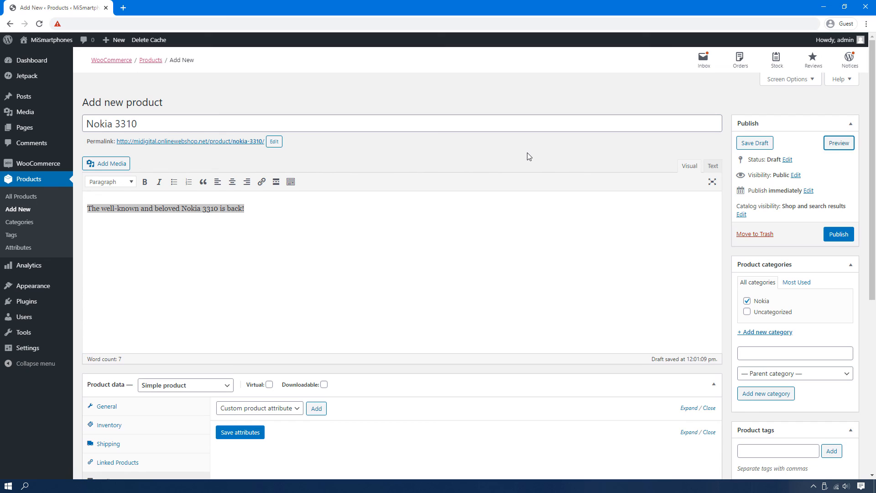
Publish the Nokia 3310 product, open the site homepage and the store in new tabs, and show the homepage.
left_click(832, 235)
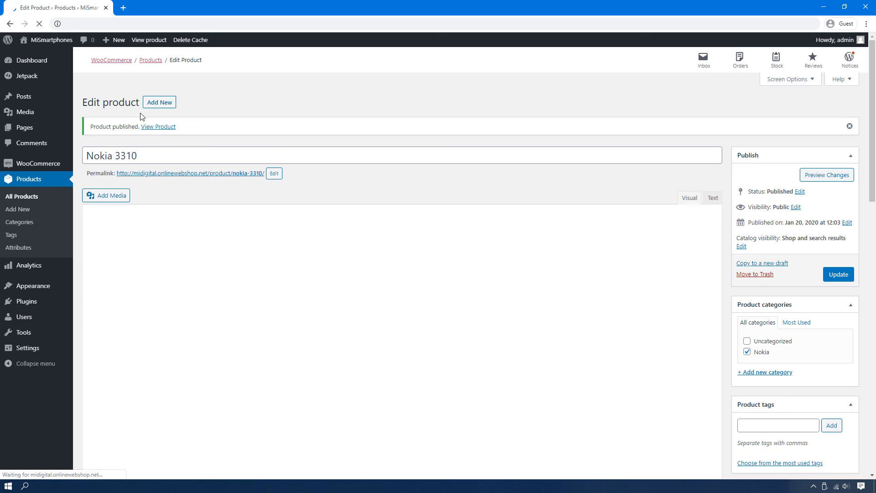
mouse_move(48, 40)
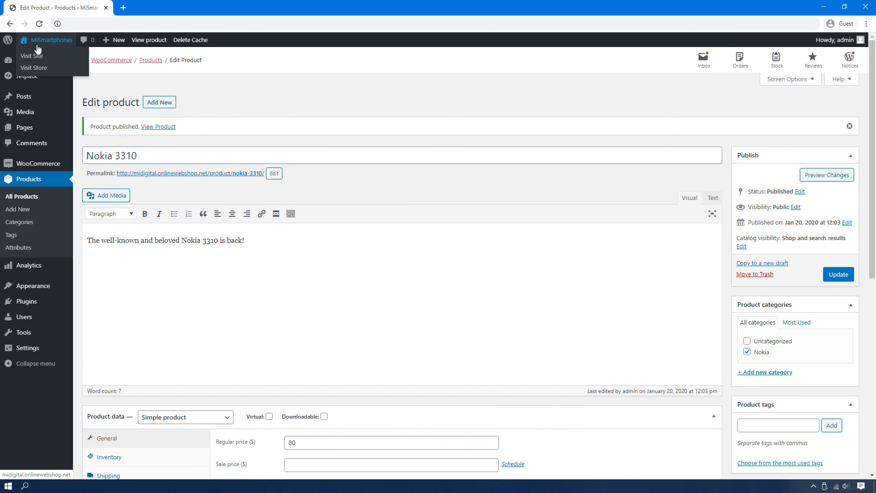
right_click(34, 64)
left_click(45, 66)
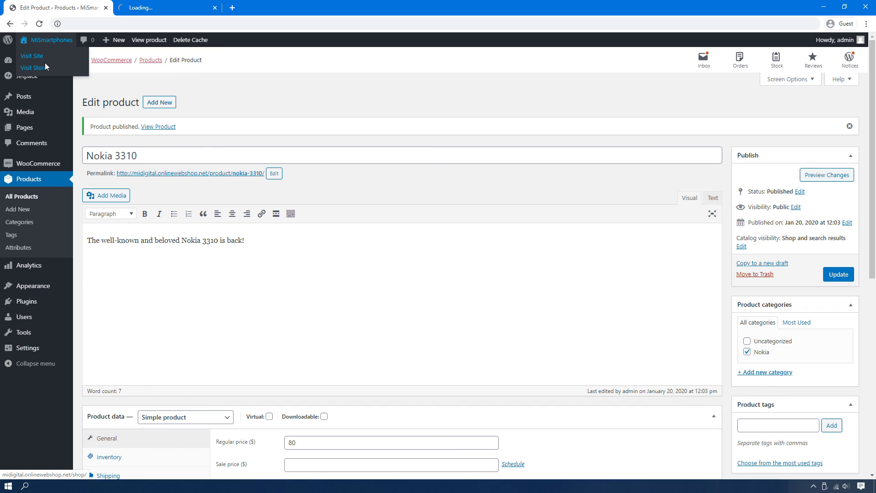
right_click(45, 66)
left_click(52, 71)
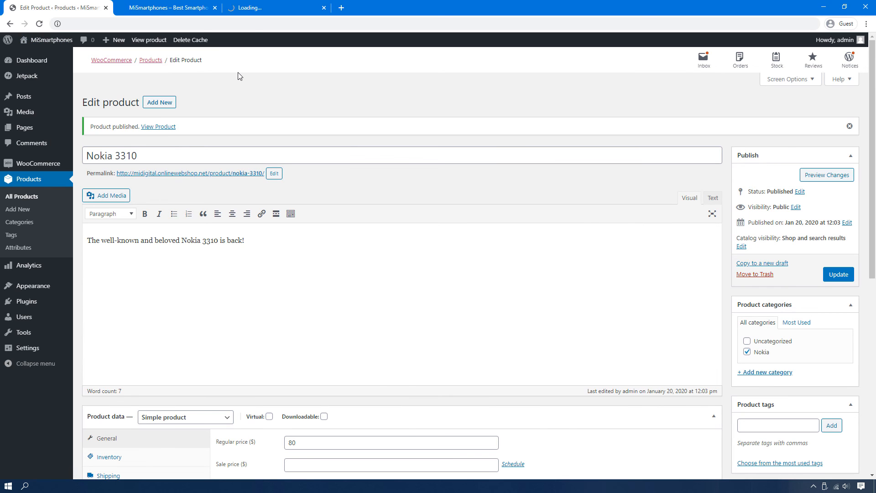
left_click(257, 8)
left_click(159, 8)
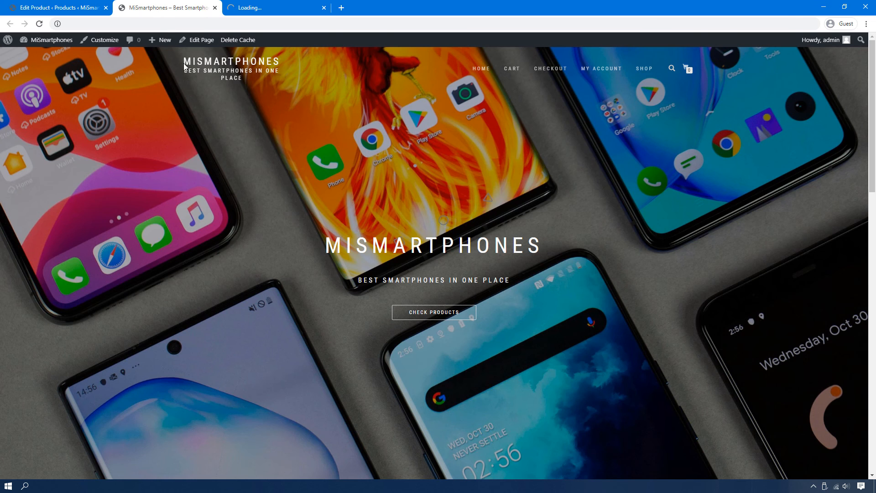
Look through the homepage's product sections, including Exclusive Products, to check the Nokia 3310 listing.
scroll(179, 215, "down", 10)
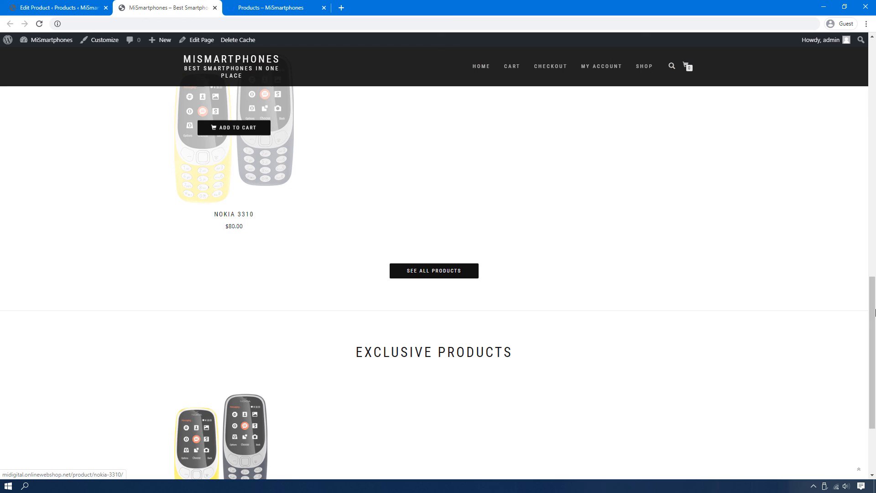
scroll(875, 314, "down", 3)
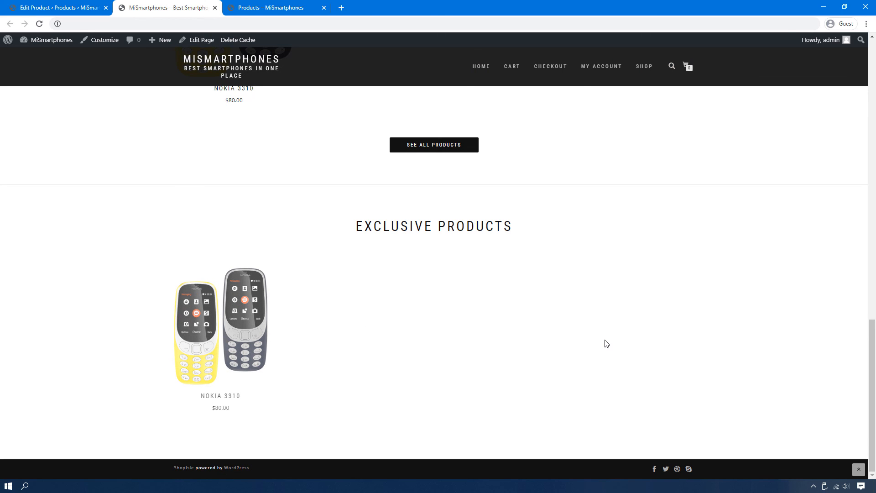
scroll(557, 362, "up", 13)
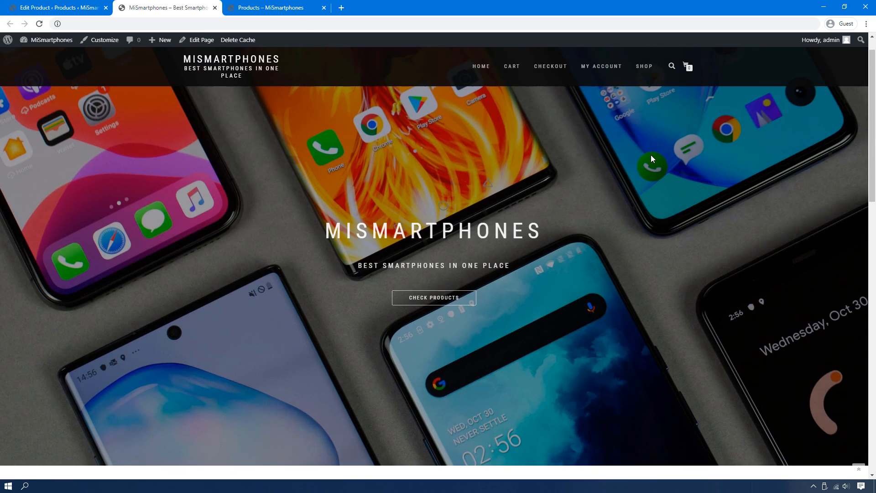
Check the Nokia 3310 listing on the Shop page and view the available sorting options without changing the default.
key("ctrl+Tab")
scroll(875, 190, "down", 2)
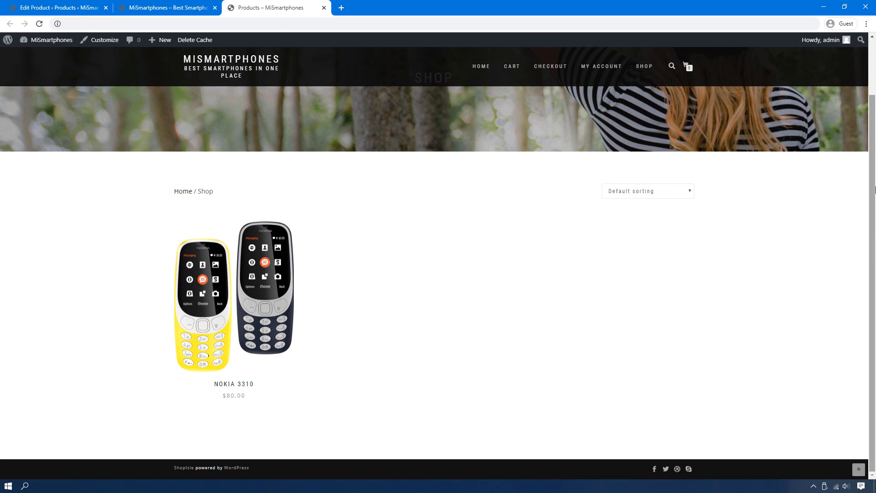
left_click(680, 195)
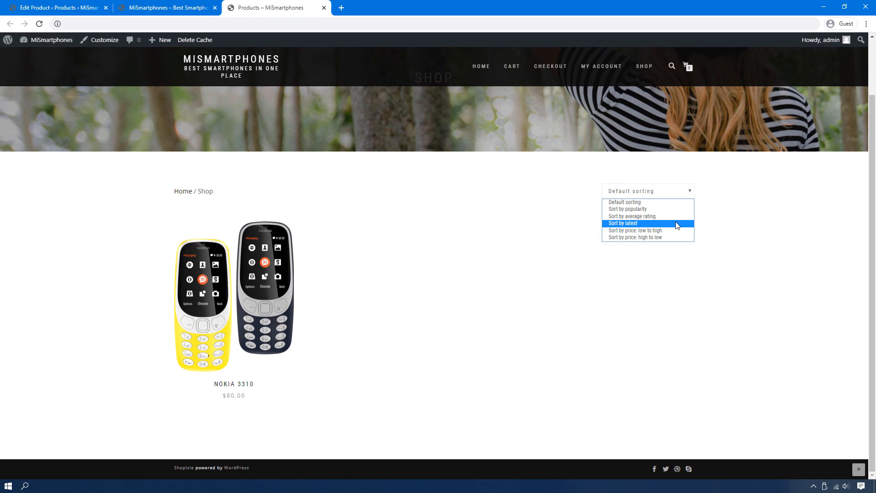
left_click(721, 207)
scroll(872, 205, "up", 2)
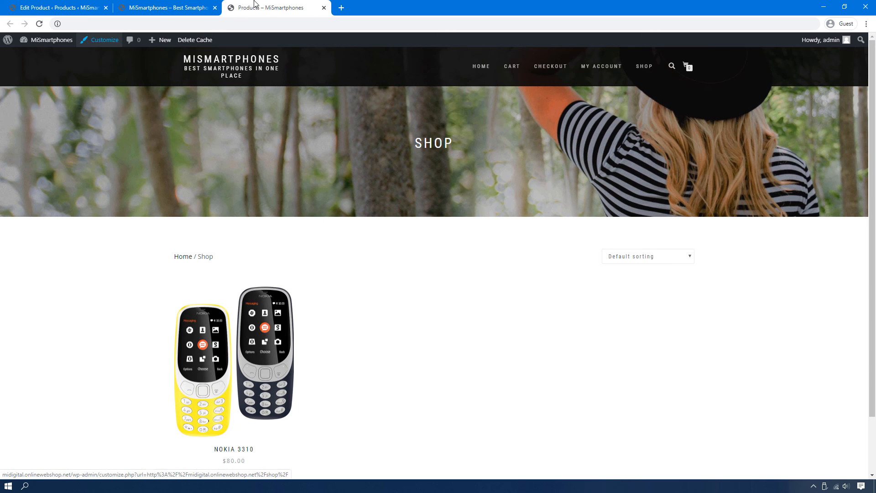
Return to the homepage and review its content down to the Exclusive Products section once more.
left_click(197, 6)
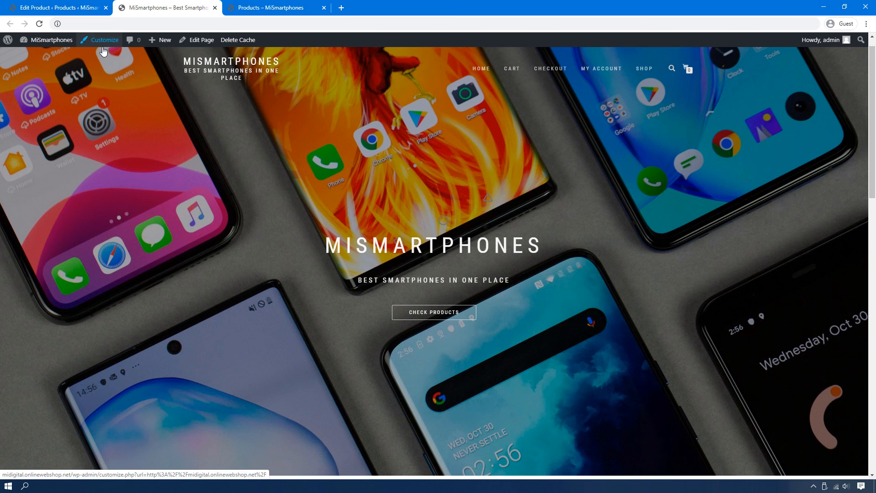
left_click_drag(875, 132, 872, 416)
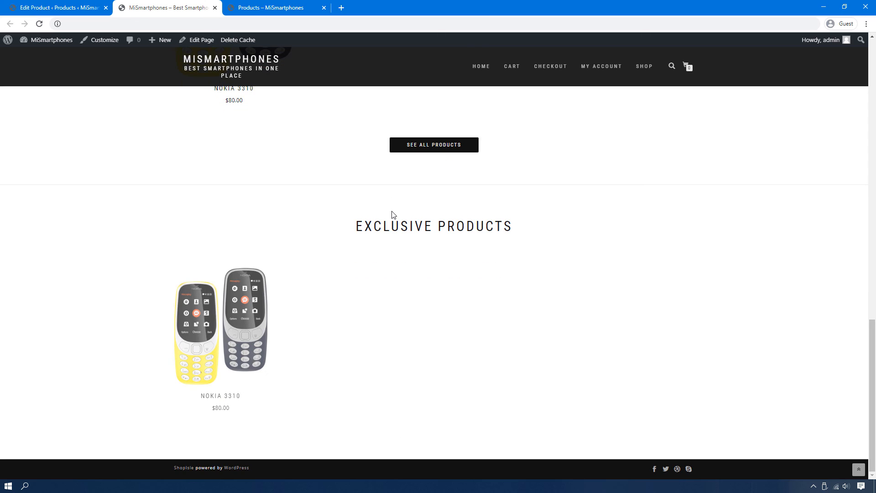
scroll(391, 215, "up", 15)
scroll(89, 132, "up", 1)
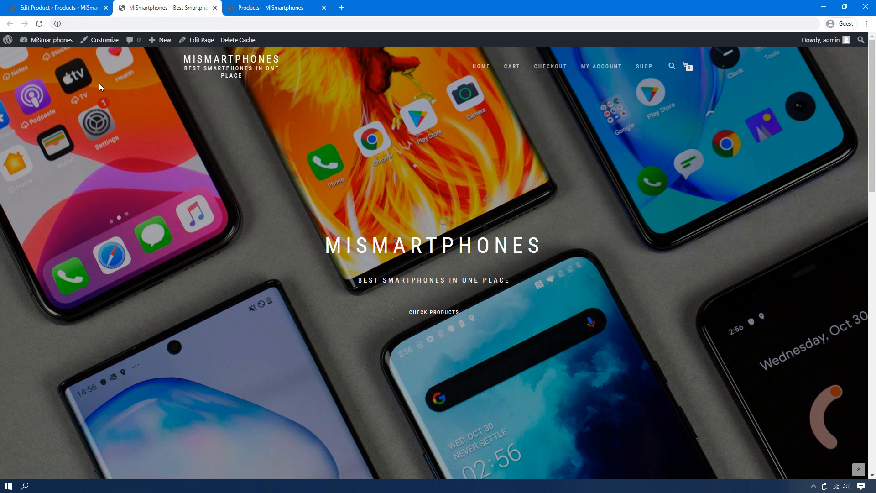
Go back to the site admin and show the list of all products.
left_click(71, 5)
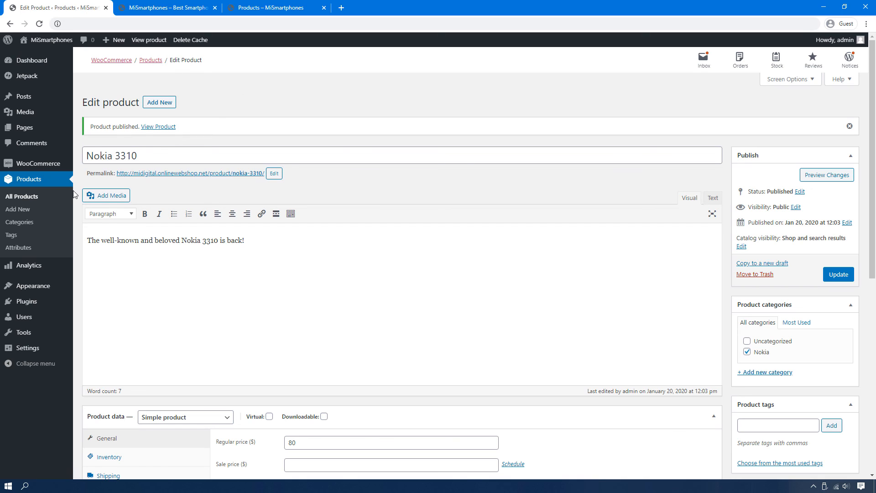
left_click(27, 197)
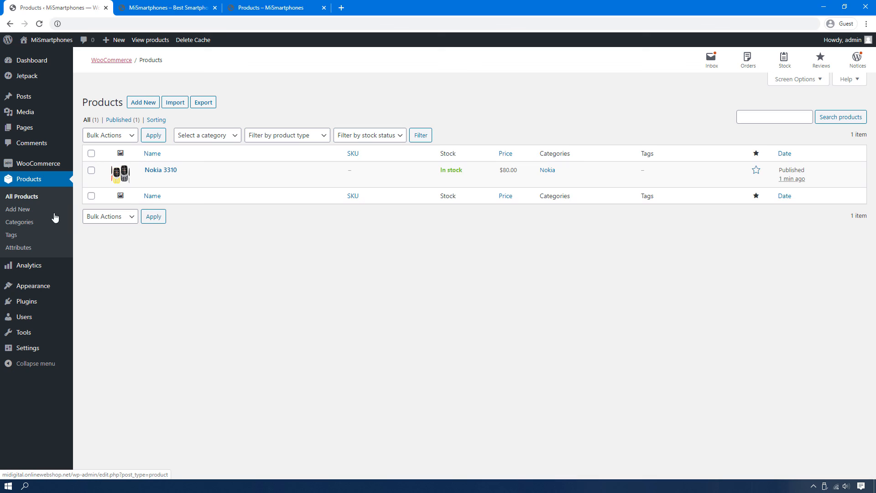
Open the WooCommerce dashboard, examine its performance and chart sections, and return to the site homepage.
mouse_move(41, 166)
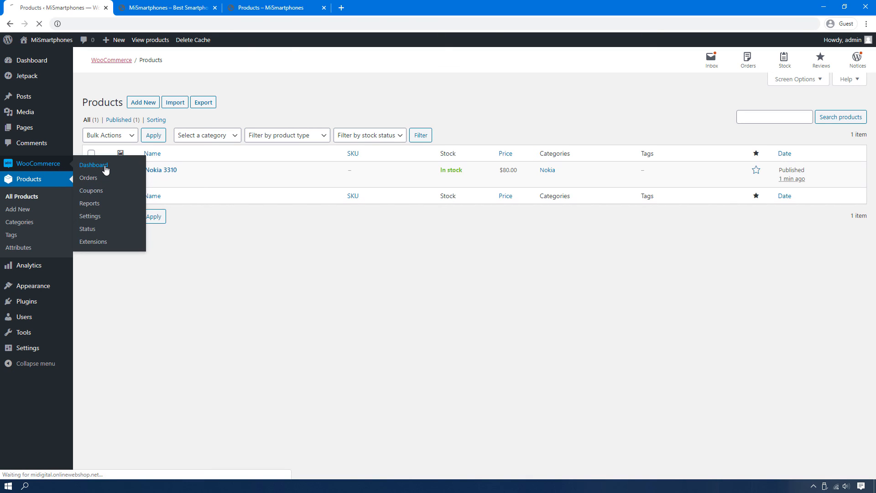
left_click(45, 167)
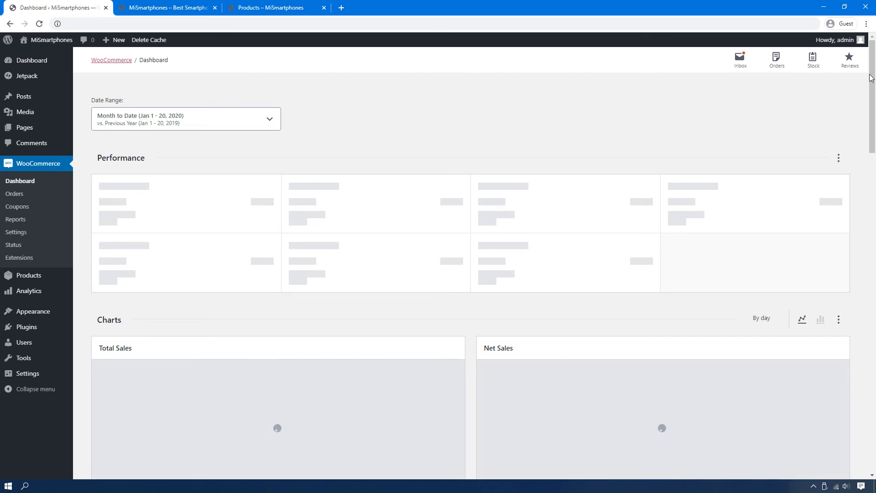
left_click_drag(872, 103, 875, 325)
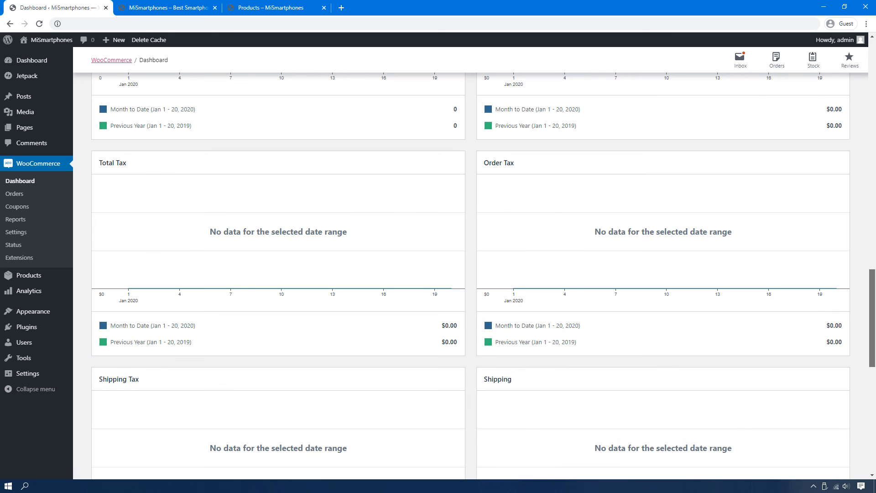
left_click_drag(875, 325, 875, 96)
left_click(182, 2)
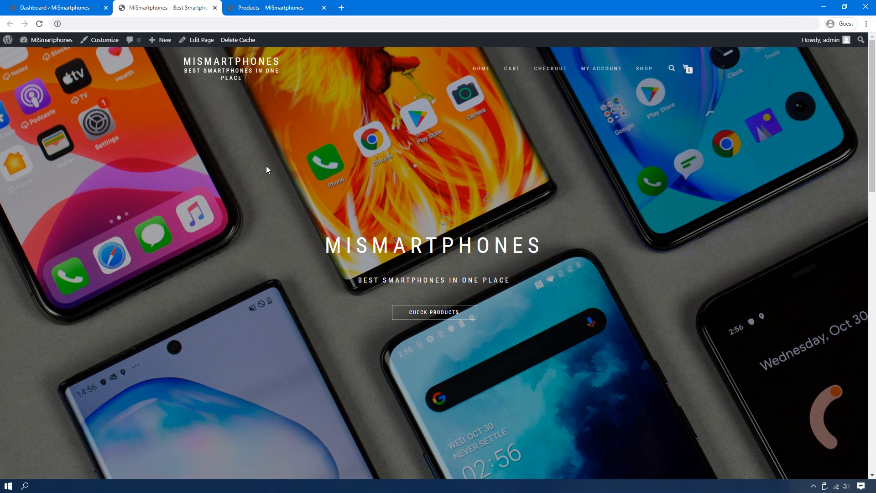